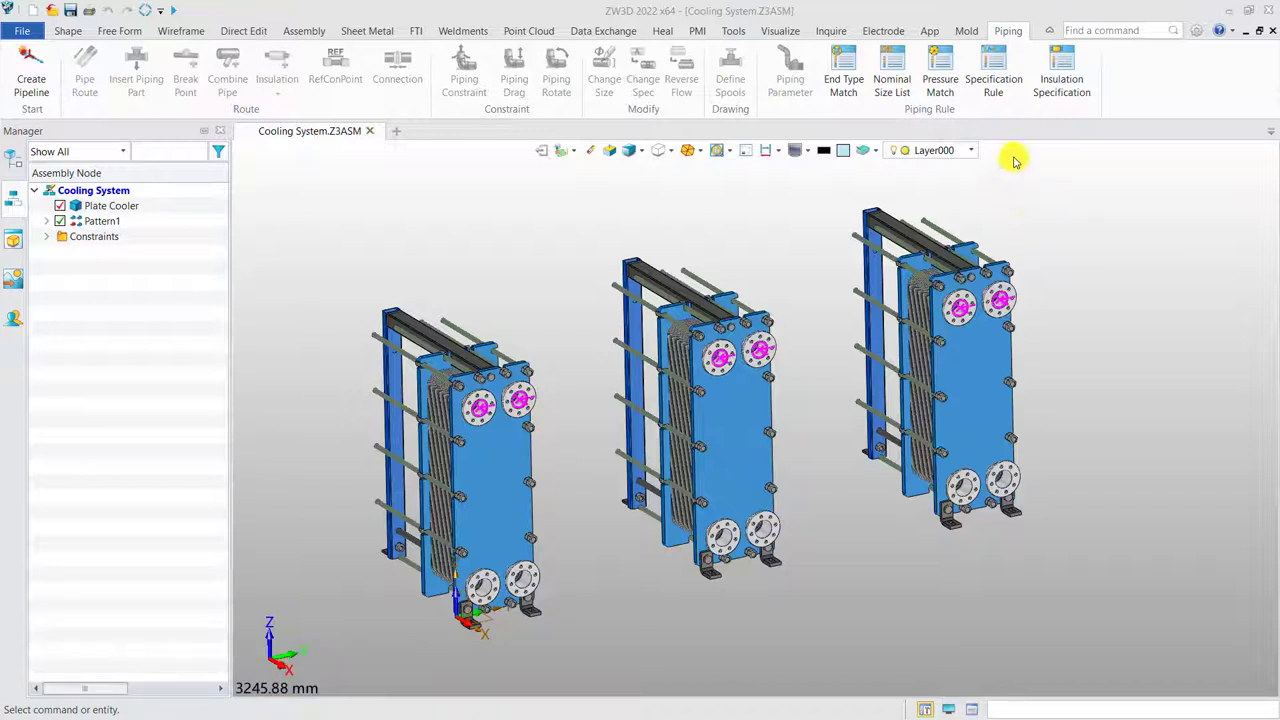
Step: Enable Concentric reducer, Flange and Pipe generation rules for GB-Template1
click(1003, 93)
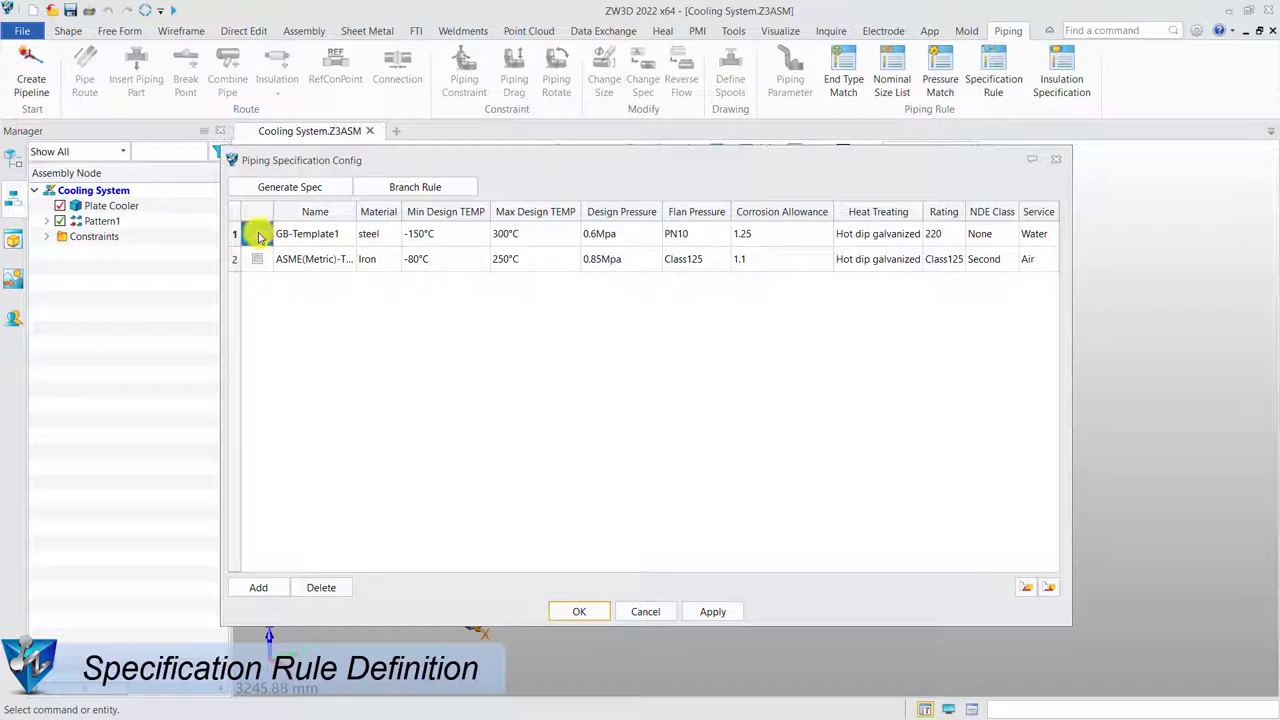
click(282, 187)
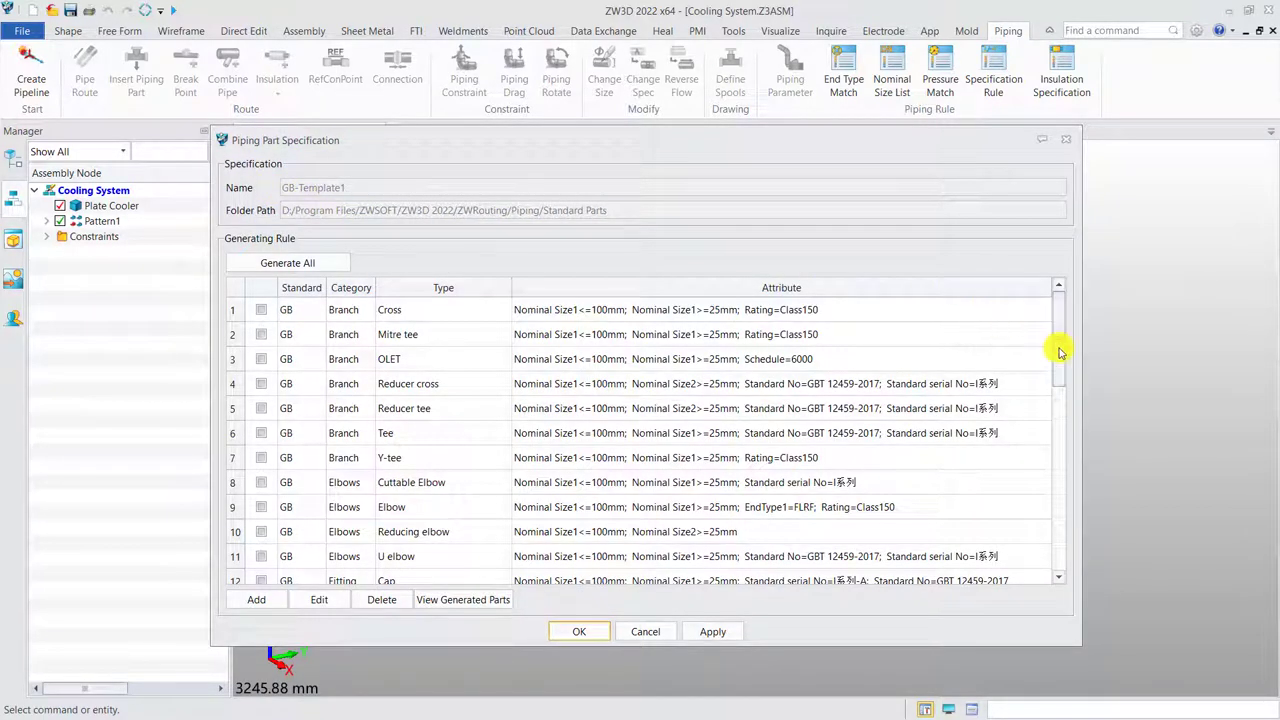
drag(1058, 349, 1058, 466)
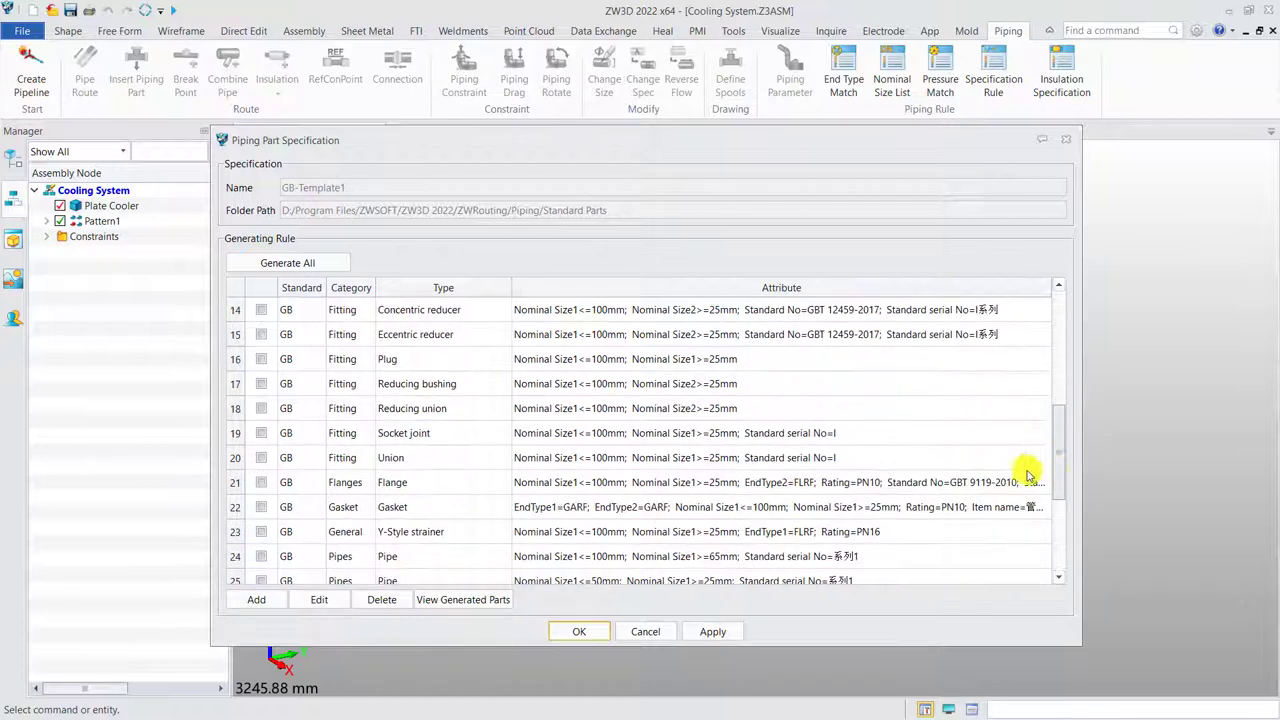
click(238, 560)
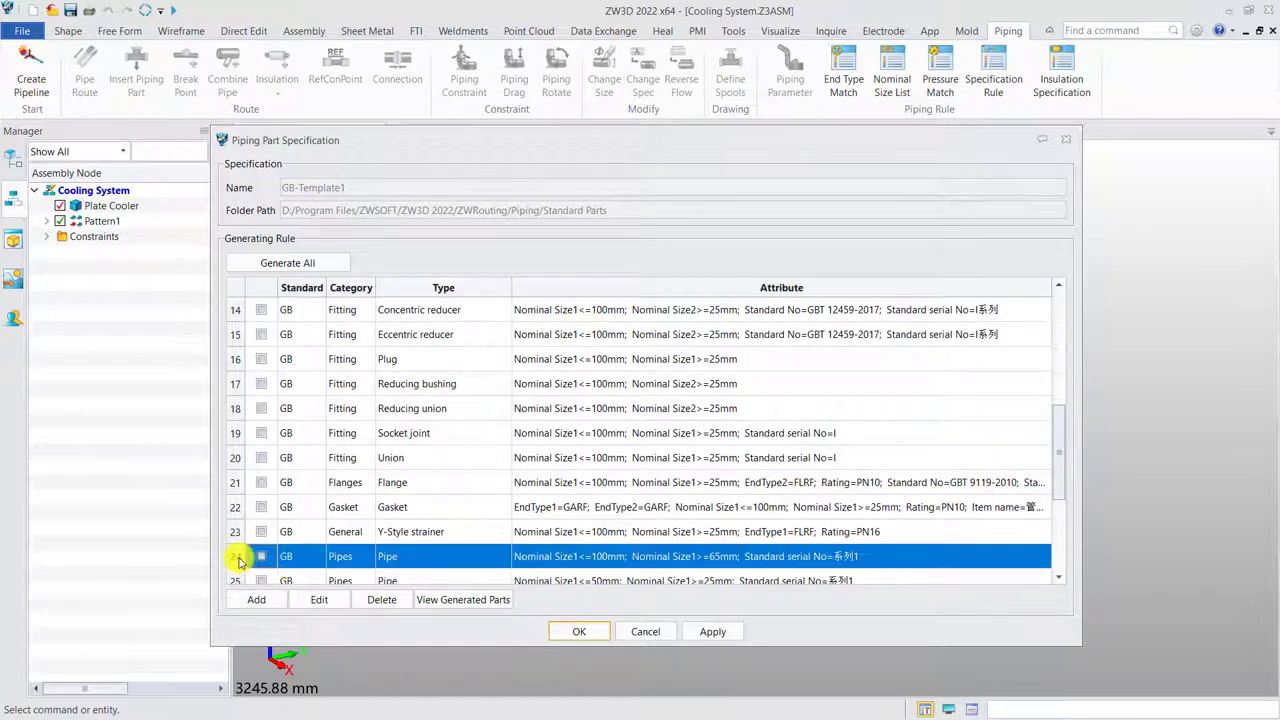
click(231, 486)
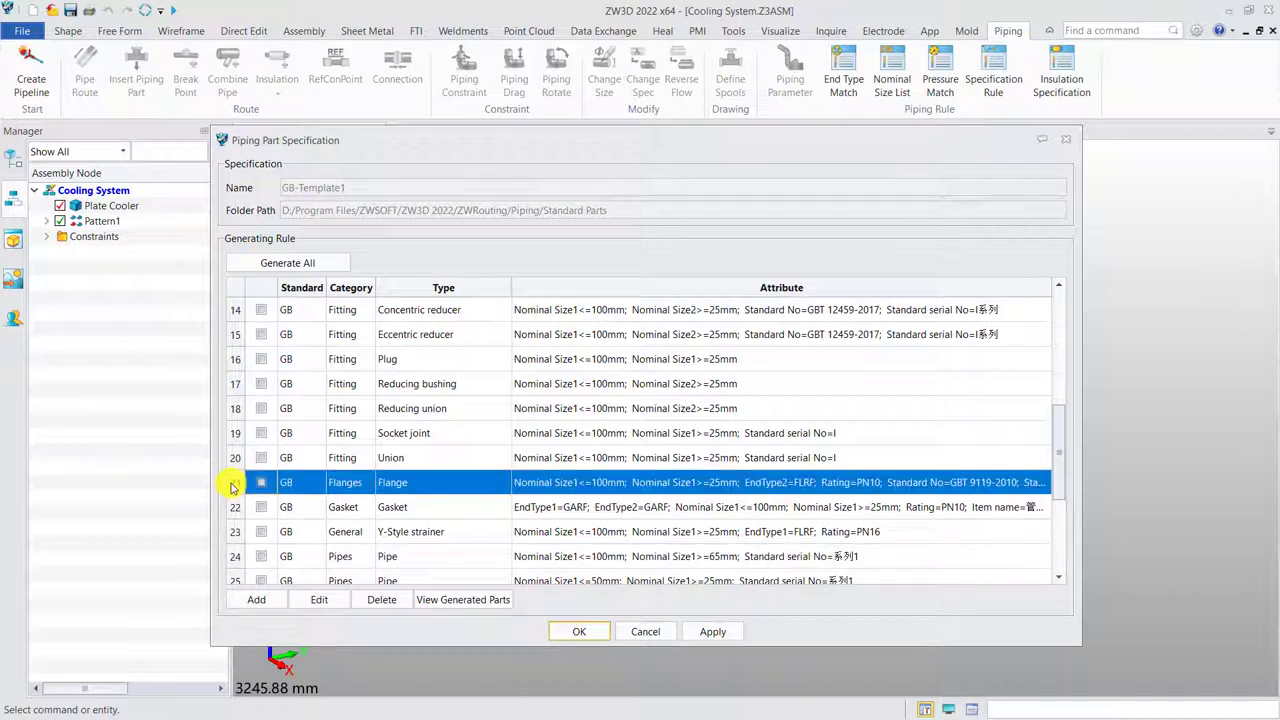
click(233, 313)
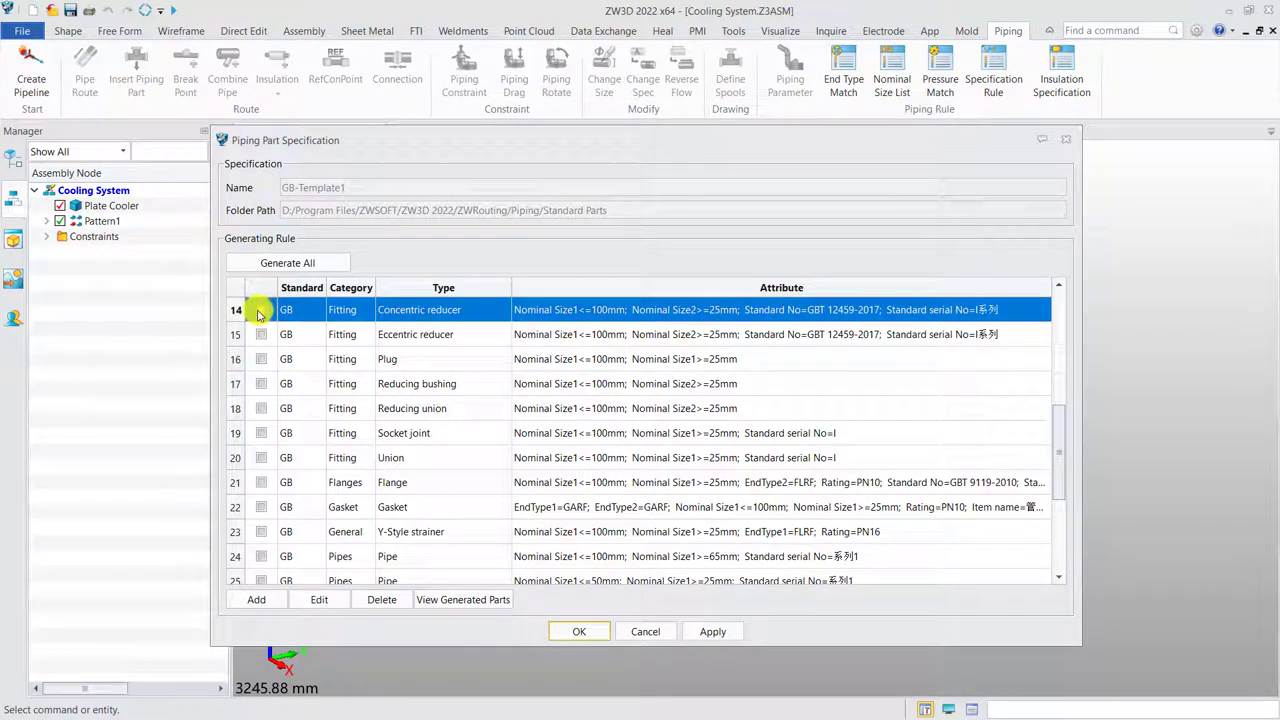
click(261, 482)
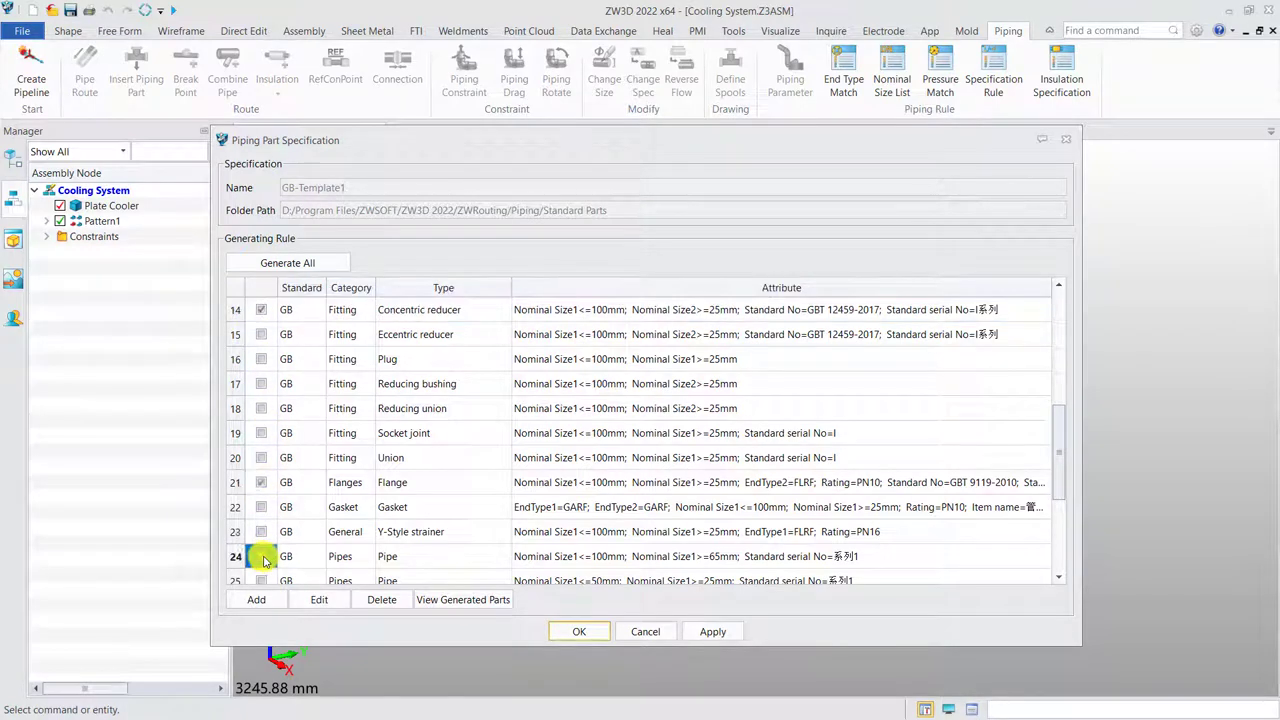
Step: Review the generated parts list and accept the part generation rules
click(463, 599)
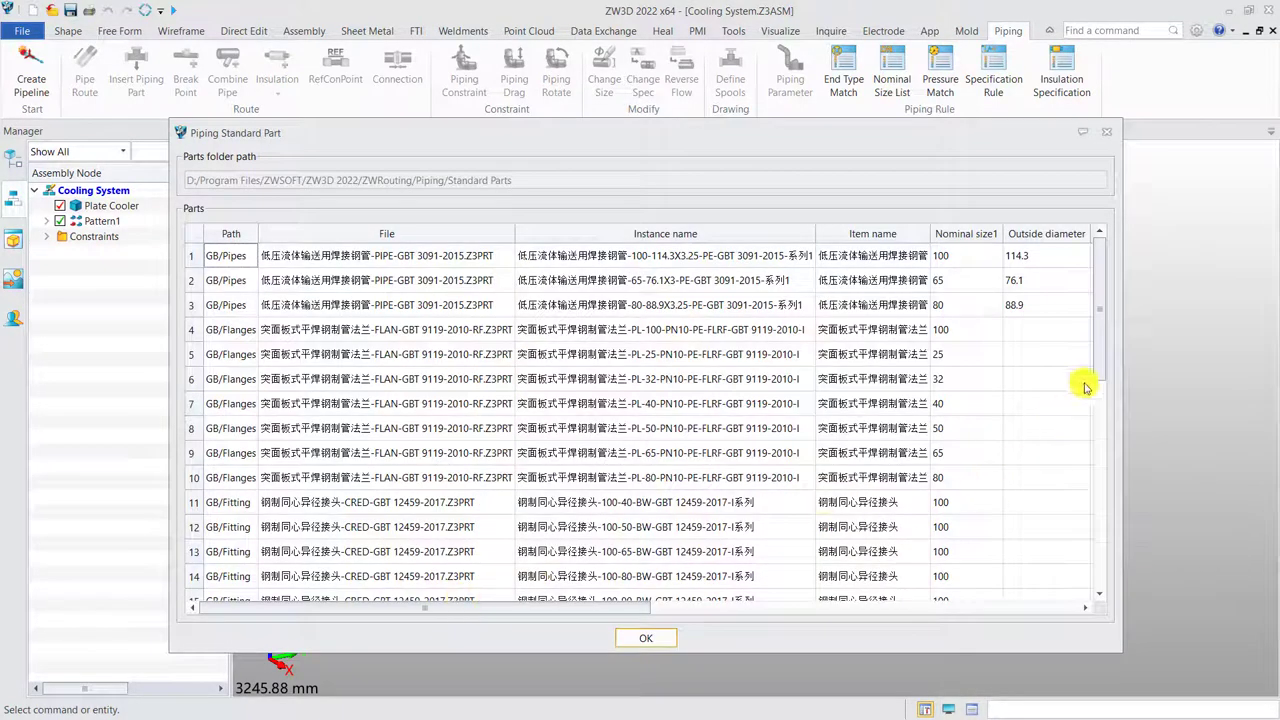
drag(1099, 345, 1098, 410)
scroll(990, 590, down, 5)
click(646, 638)
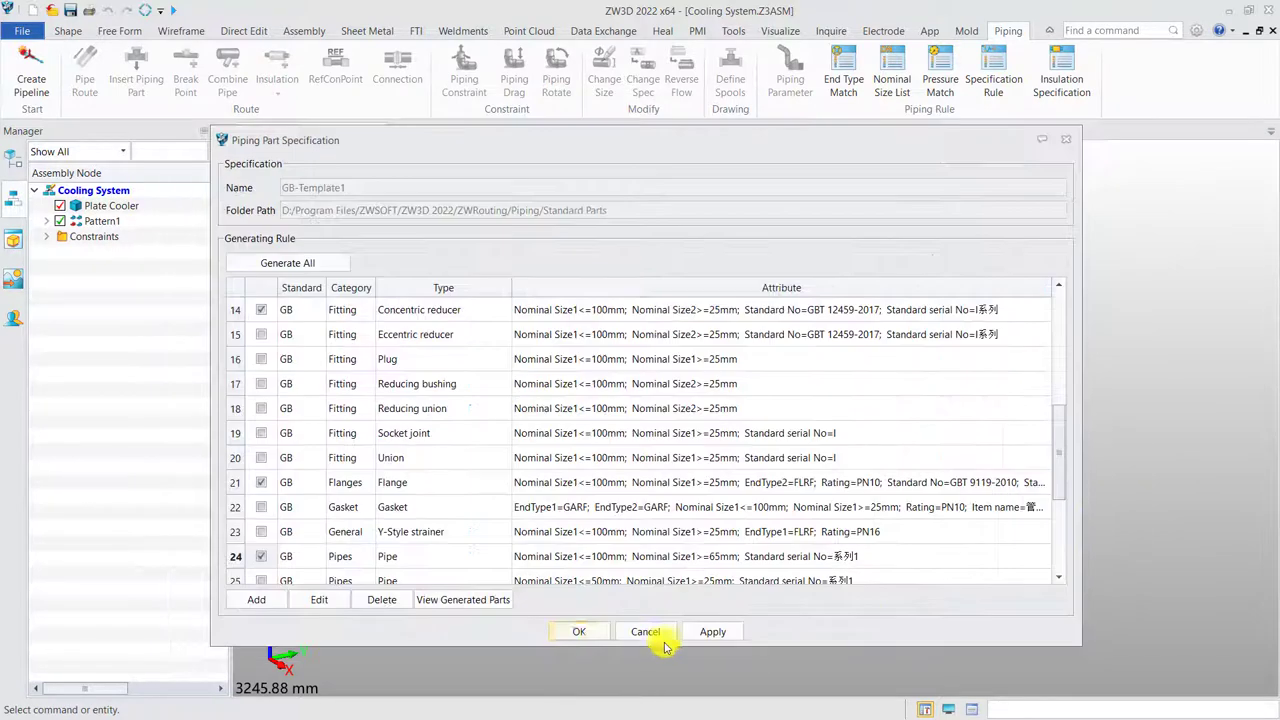
click(580, 633)
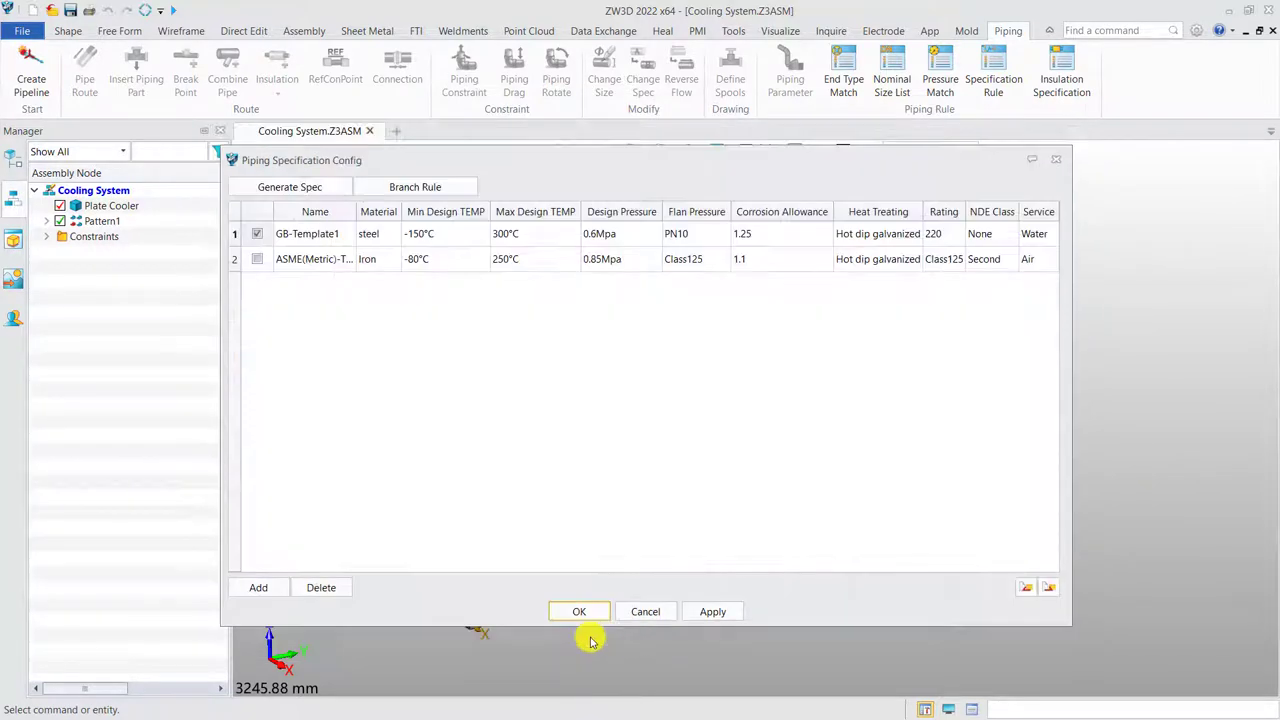
Step: View GB-Template1's branch rules as a size matrix and close the specification settings
click(450, 191)
click(776, 638)
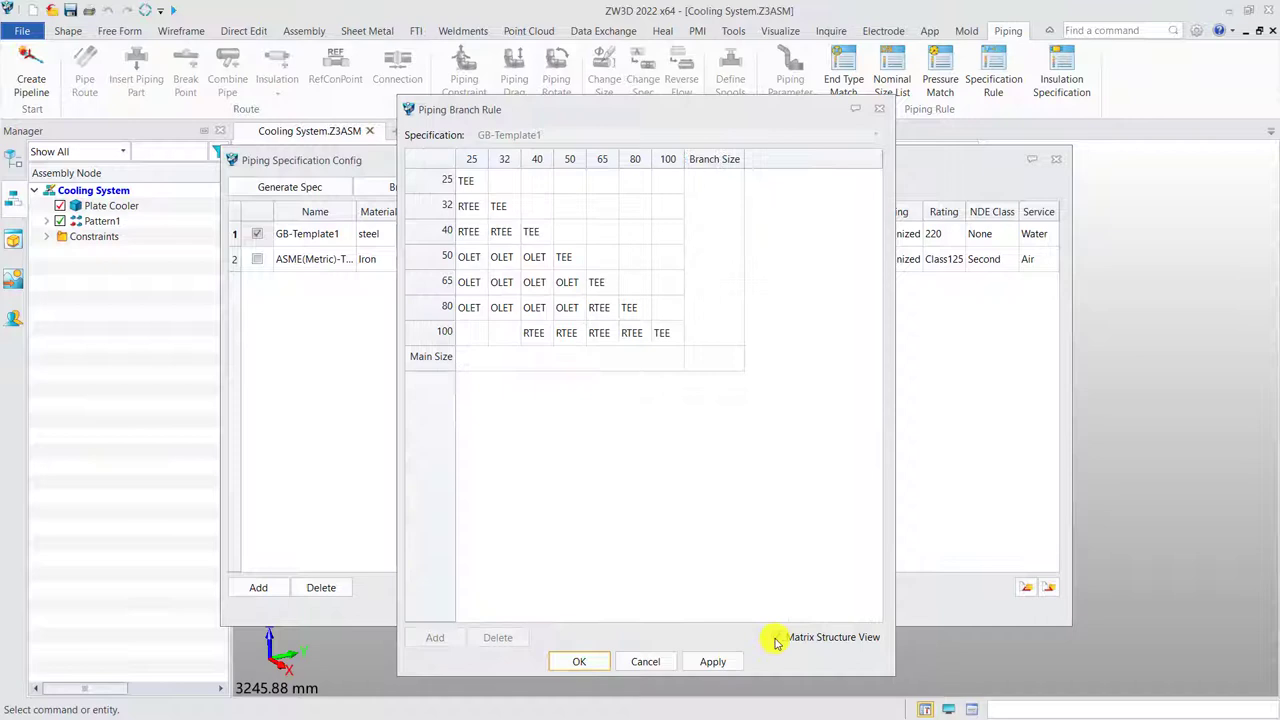
click(600, 661)
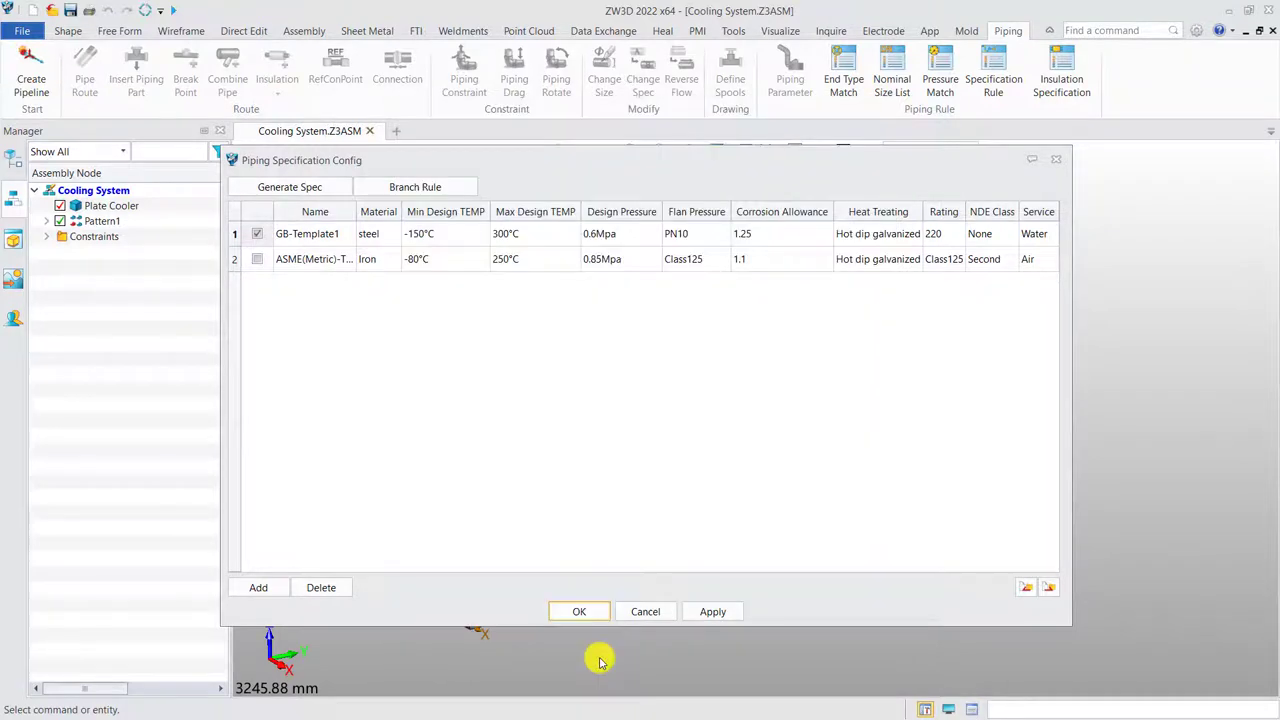
click(578, 612)
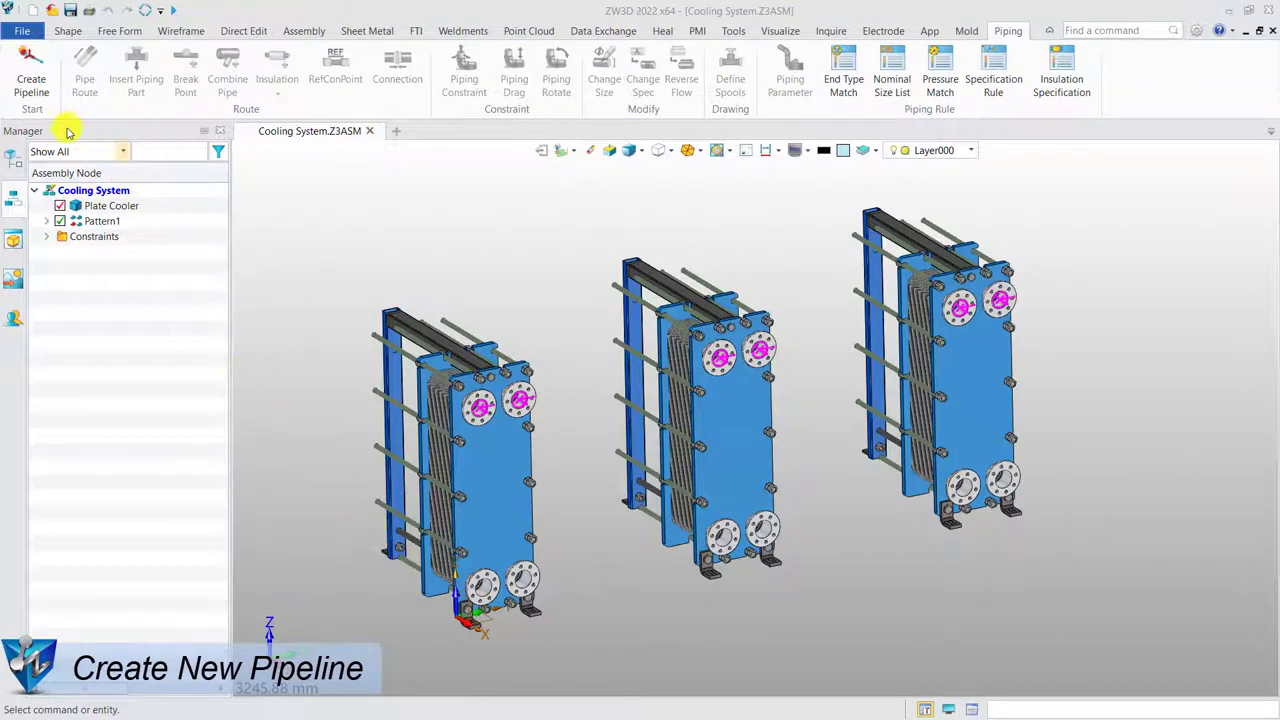
Step: Define pipeline P01 as specification driven with nominal size 100, checking its design rules
click(32, 90)
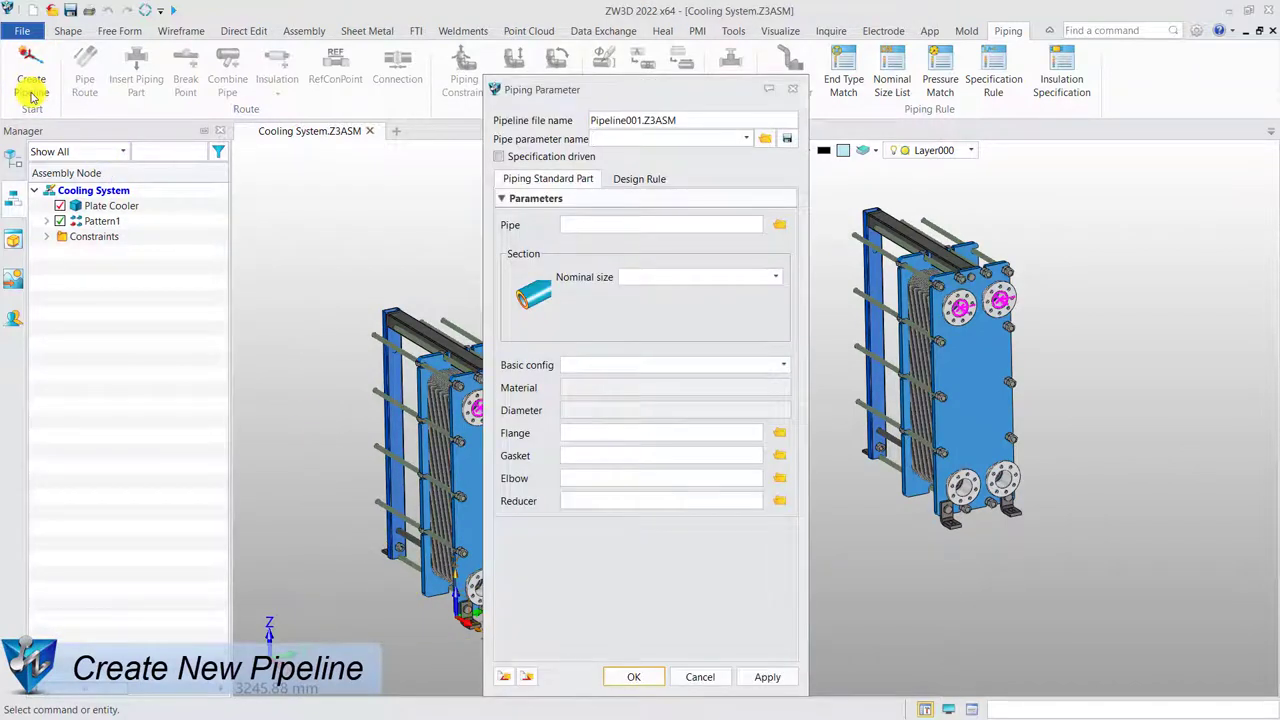
drag(682, 120, 580, 121)
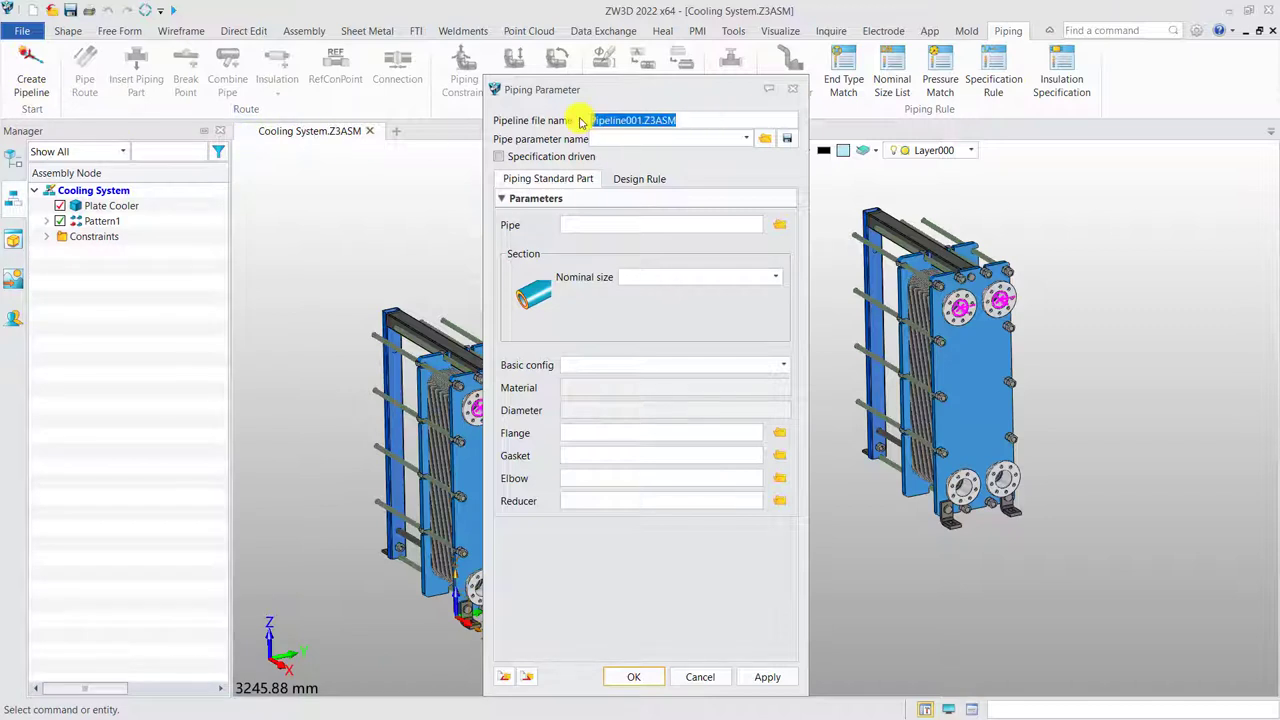
text(P01)
click(566, 157)
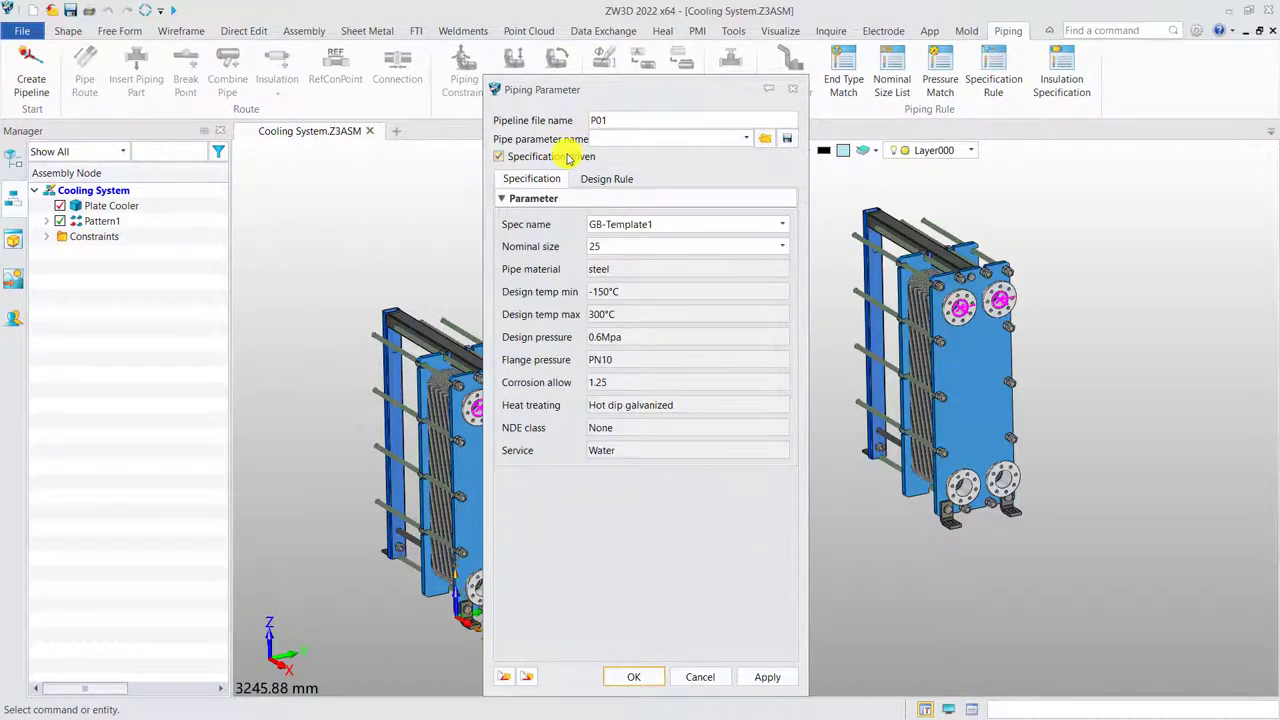
click(600, 246)
click(615, 338)
click(594, 180)
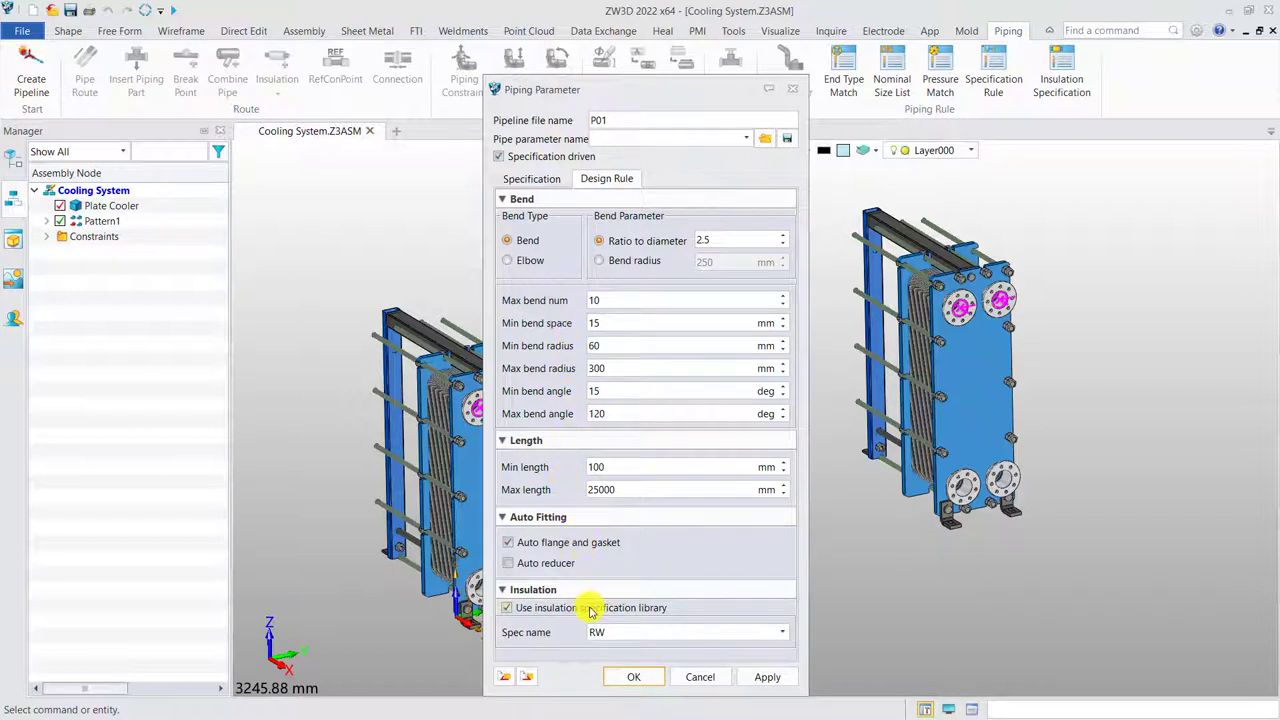
click(626, 677)
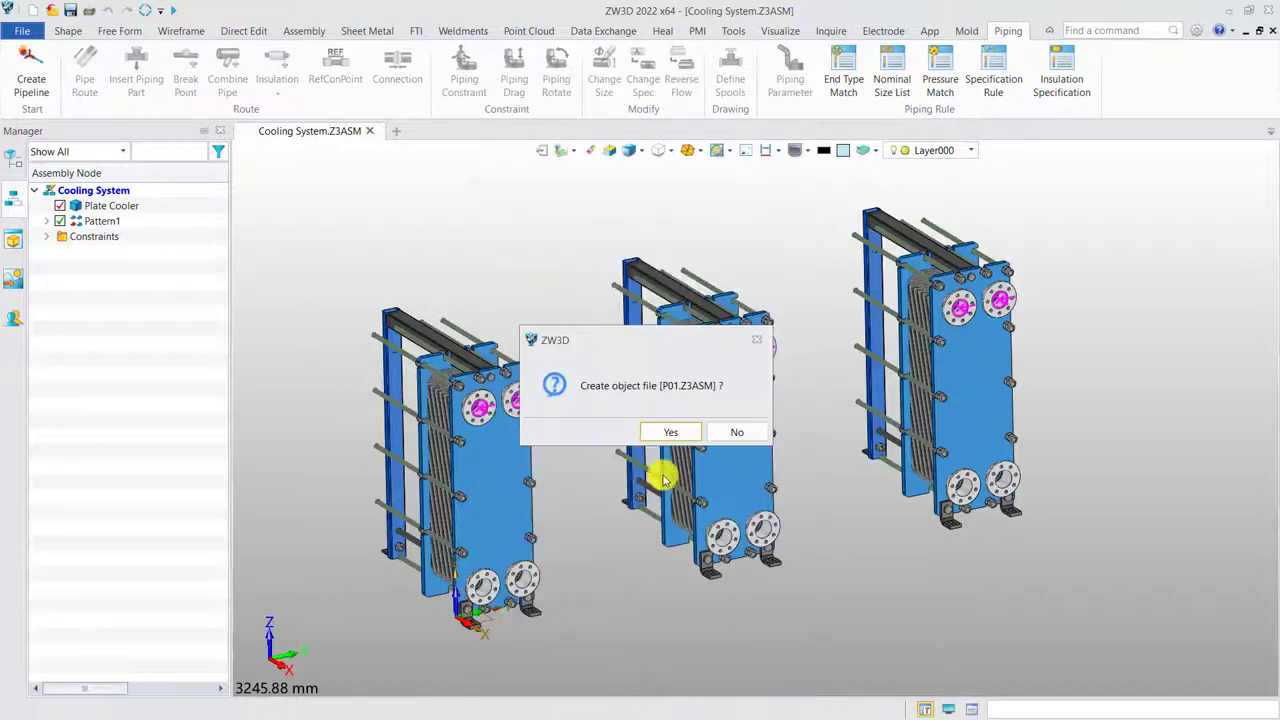
Step: Create P01.Z3ASM and route a 1200 mm pipe from the first cooler's port
click(668, 433)
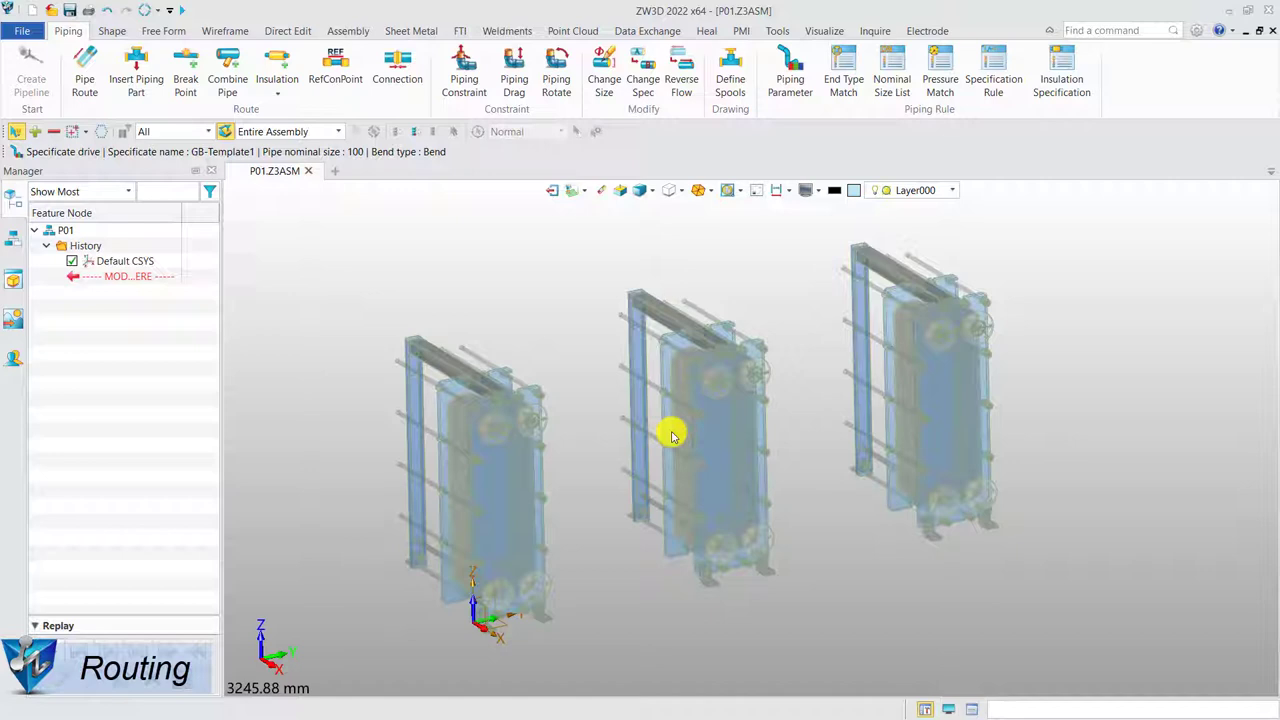
click(82, 88)
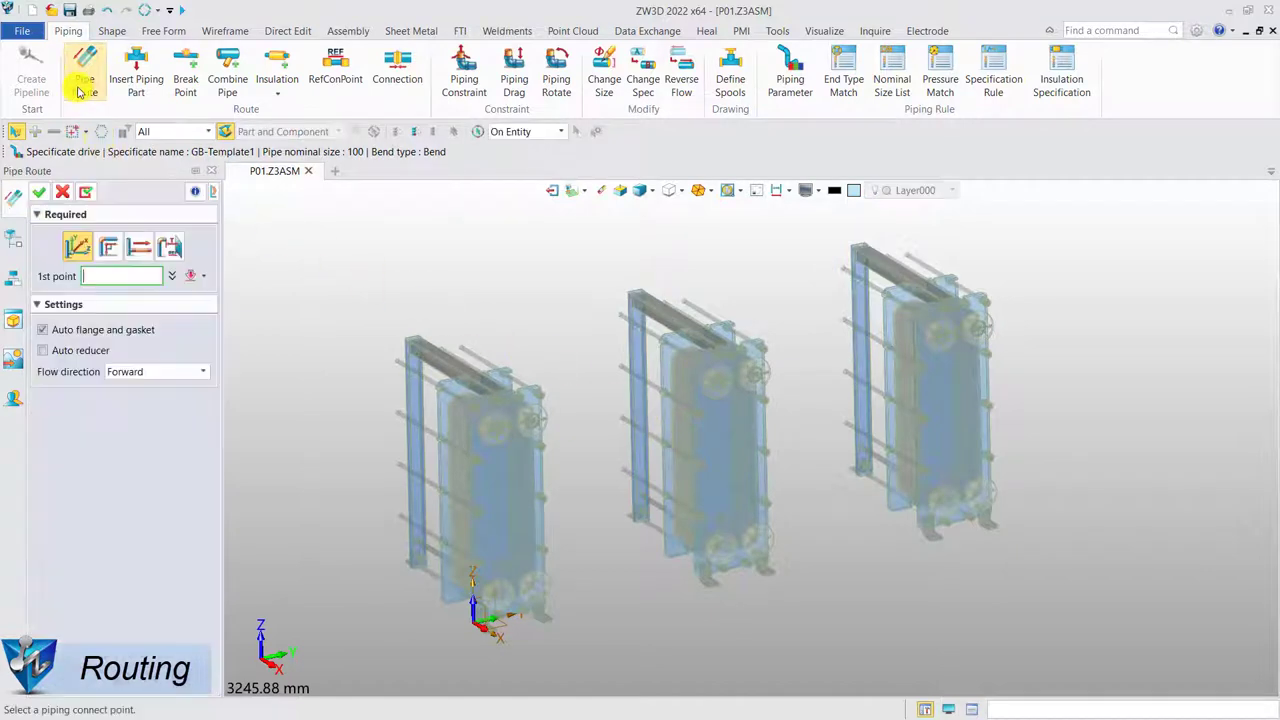
click(499, 434)
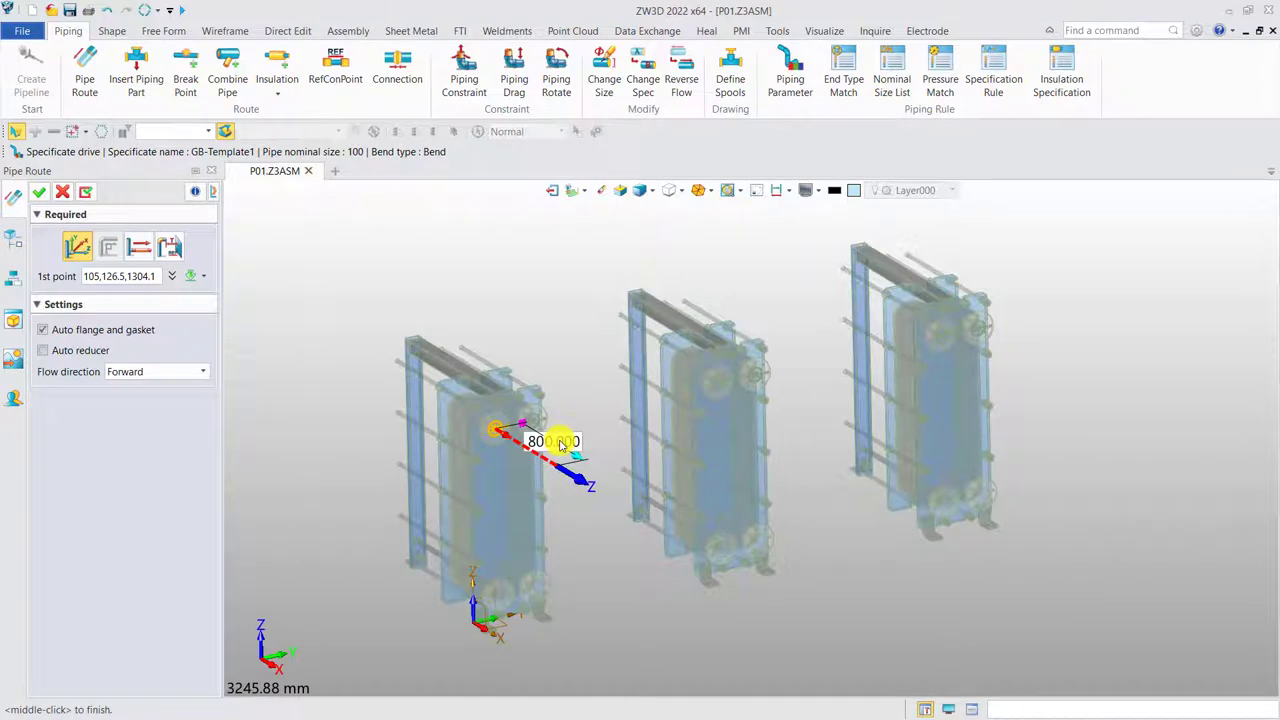
text(1200)
middle_click(562, 447)
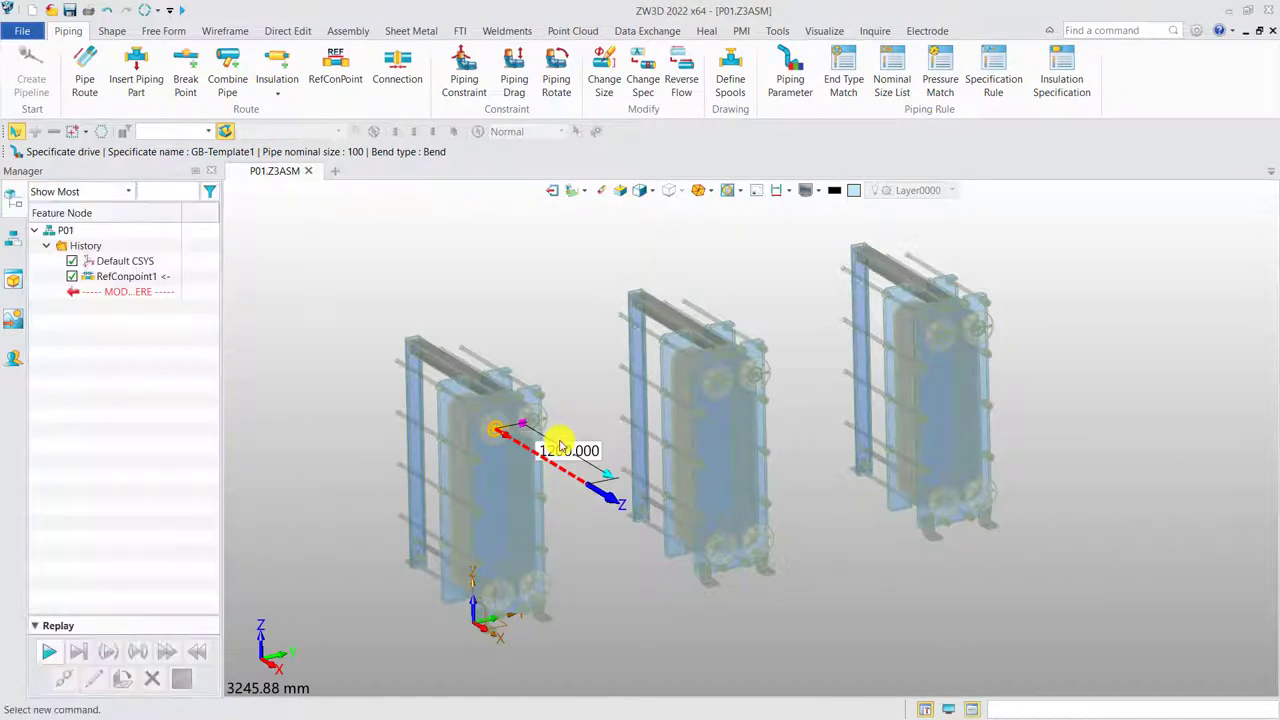
Step: Extend the pipe with 470 mm and 710 mm segments and an elbowed leg toward the third cooler
click(757, 466)
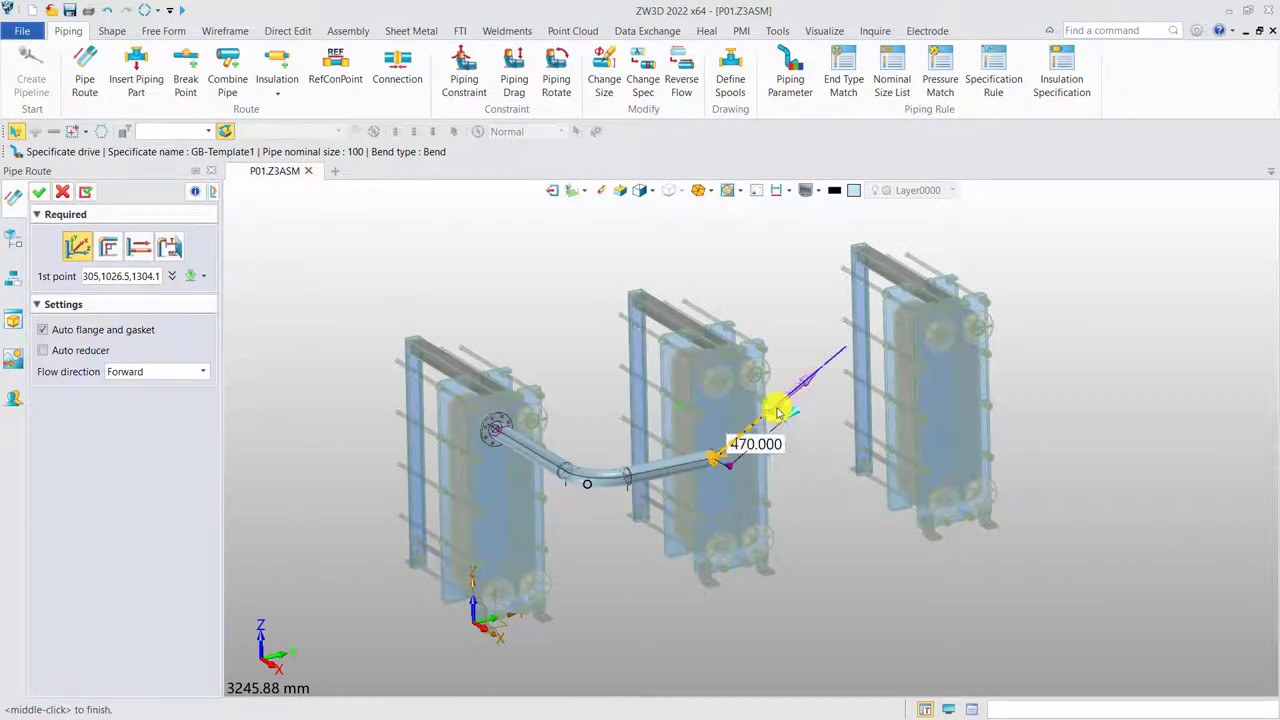
click(789, 396)
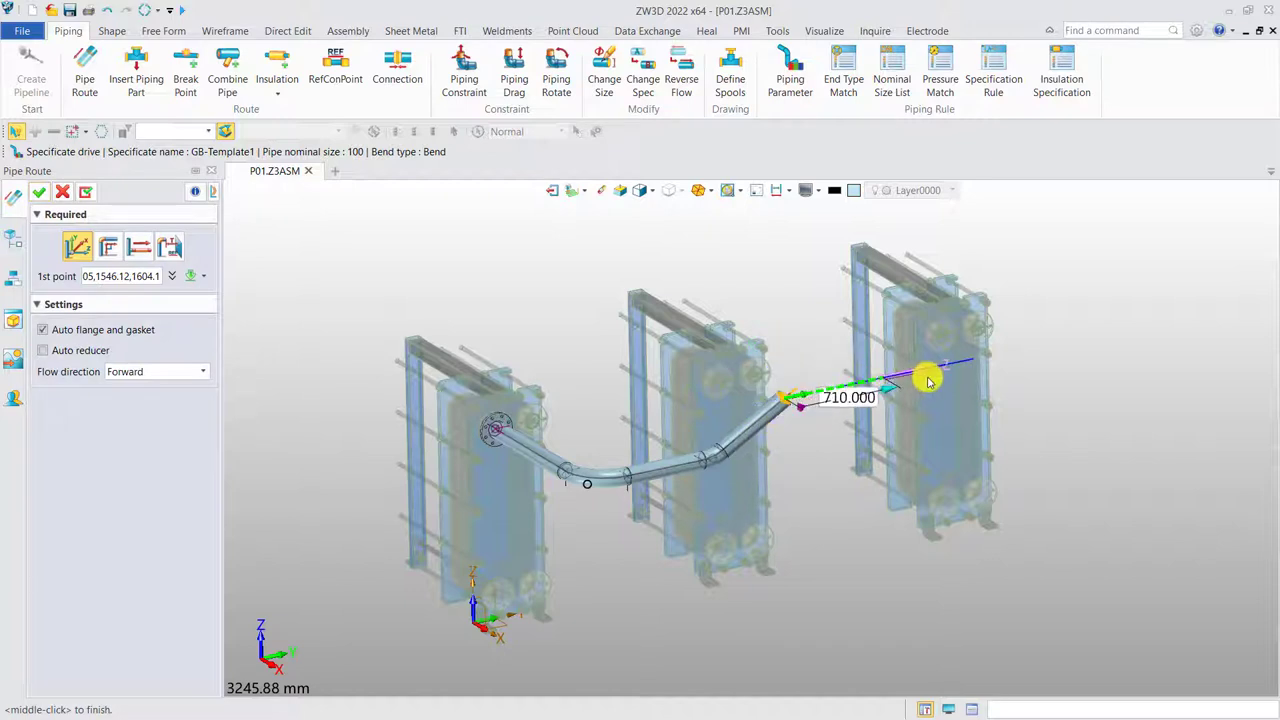
click(903, 382)
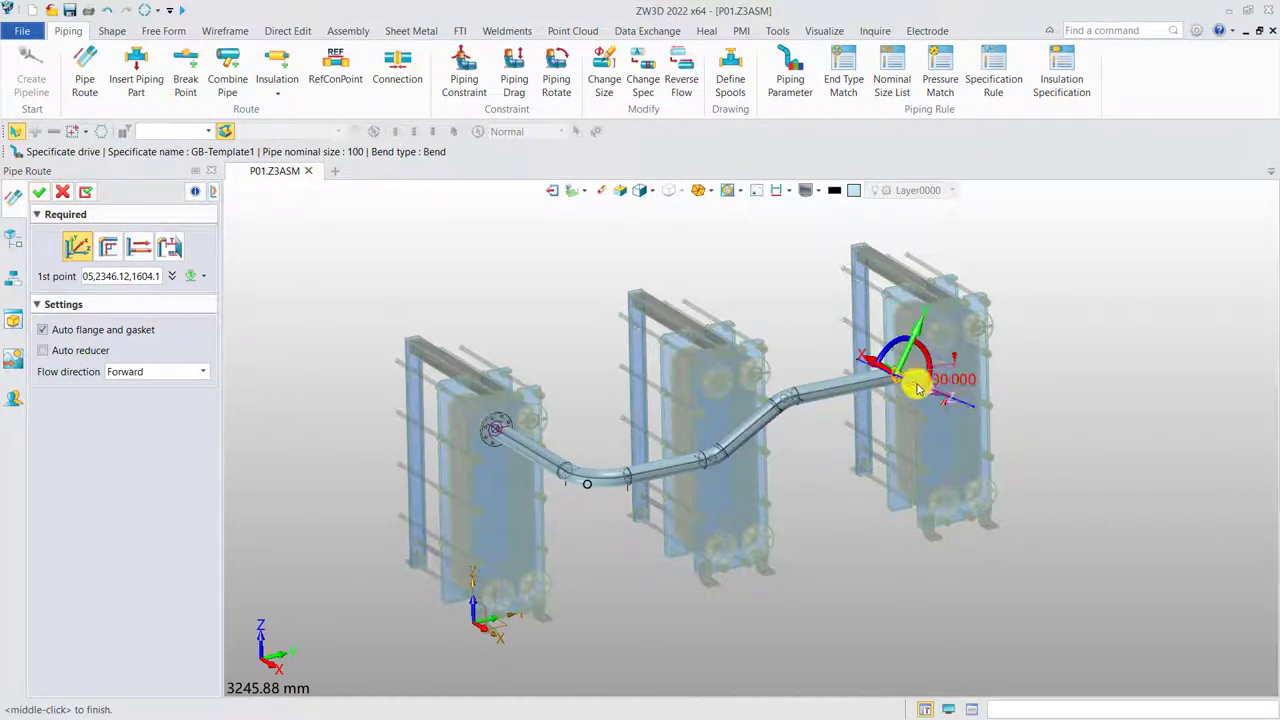
click(920, 389)
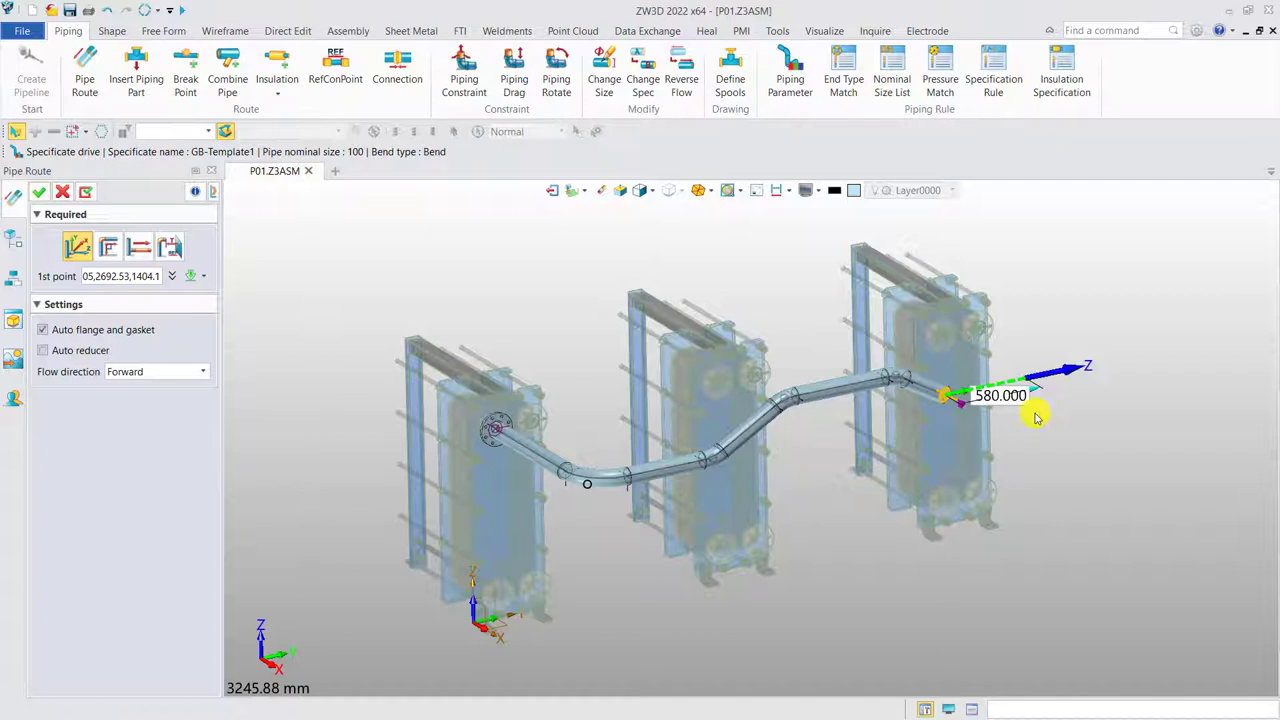
click(950, 378)
Step: Add a reference connection point at the pipe's end
click(39, 192)
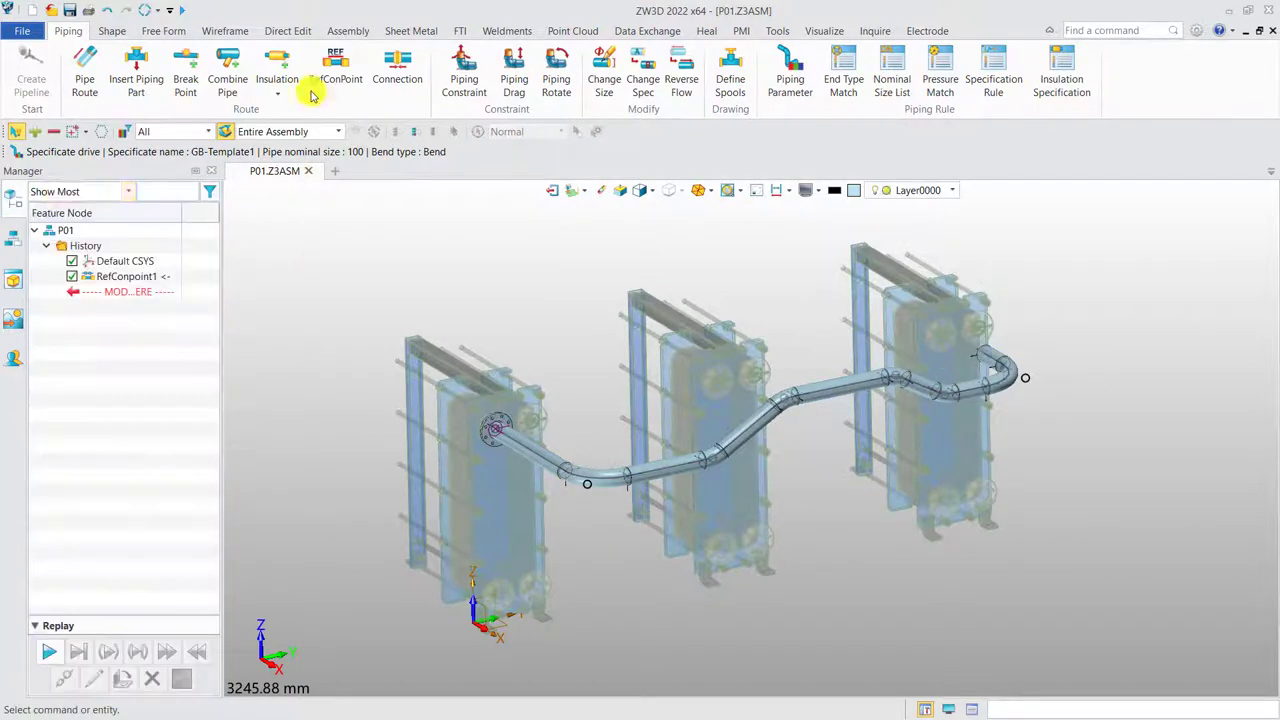
click(312, 94)
click(986, 323)
middle_click(943, 286)
Step: Connect the pipe end to the right cooler's upper flange
click(397, 79)
click(980, 335)
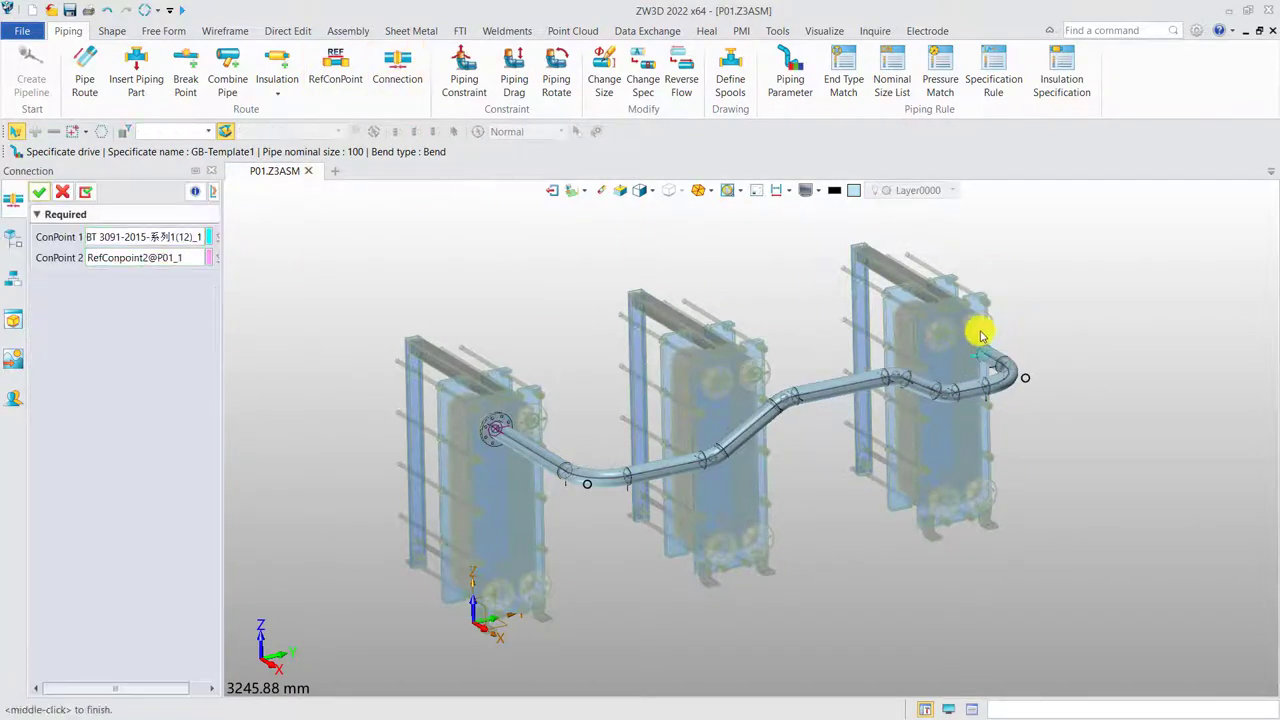
middle_click(1037, 330)
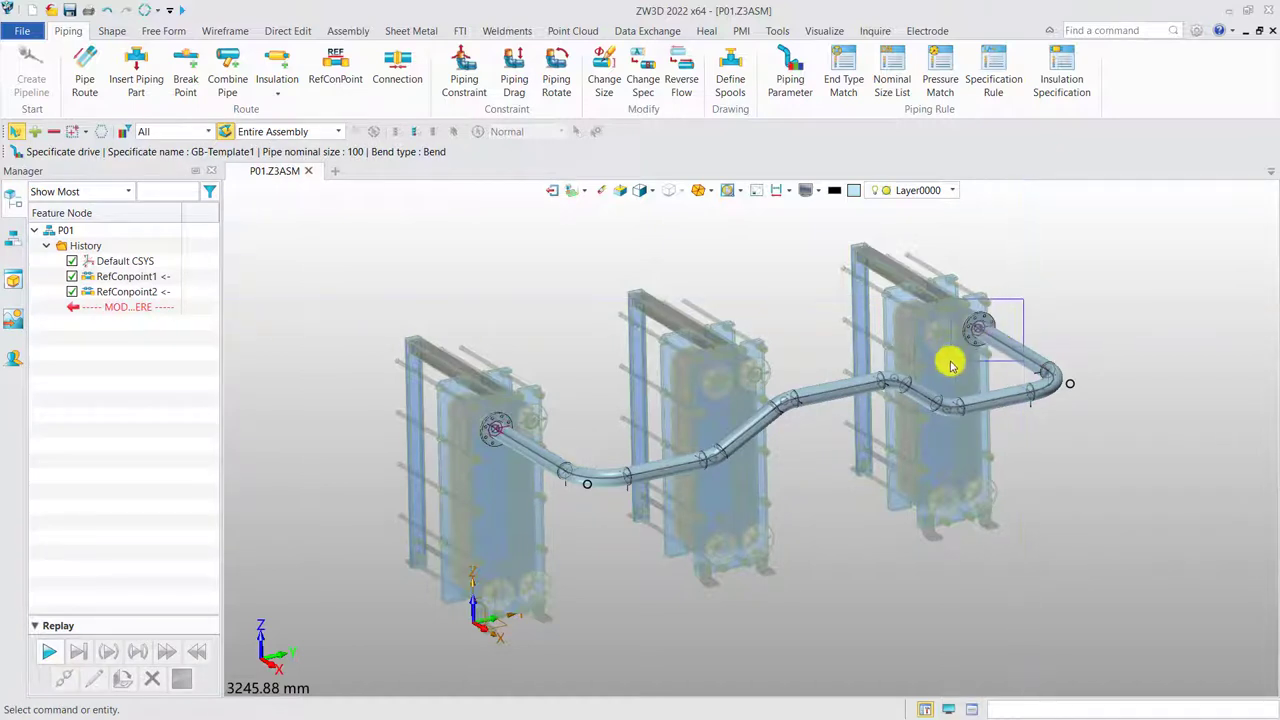
scroll(950, 365, up, 5)
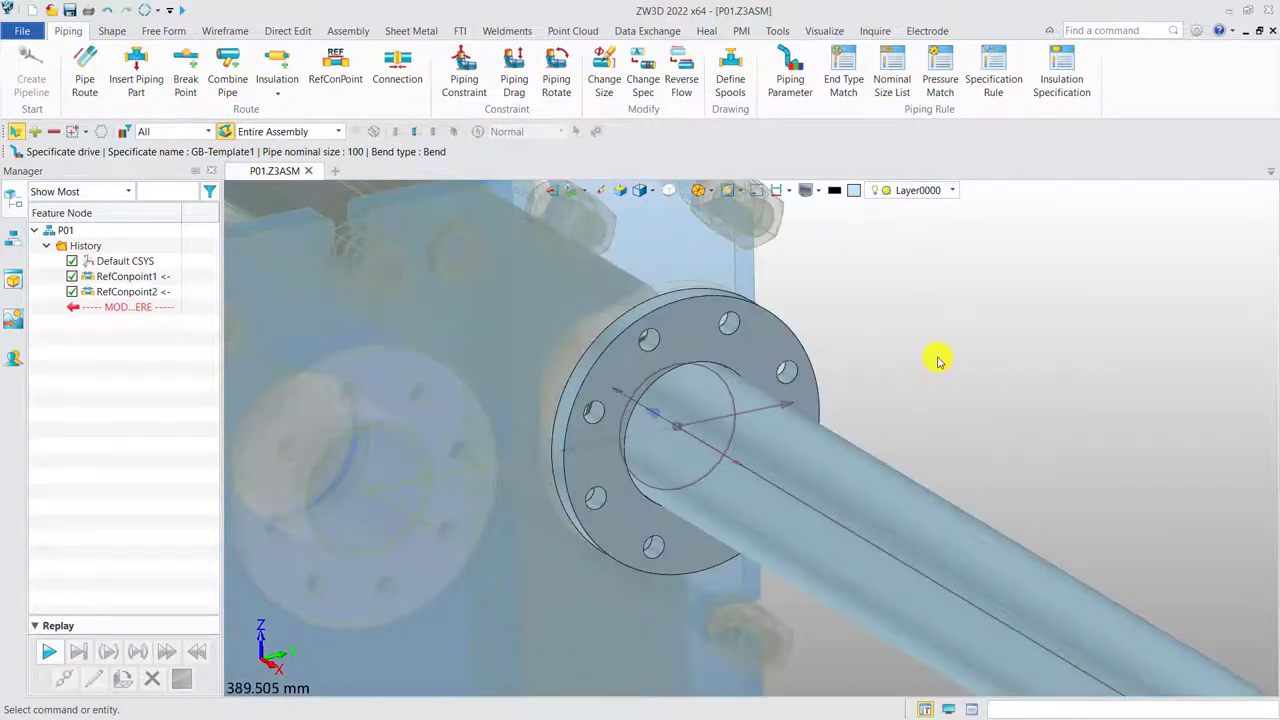
key(ctrl+f)
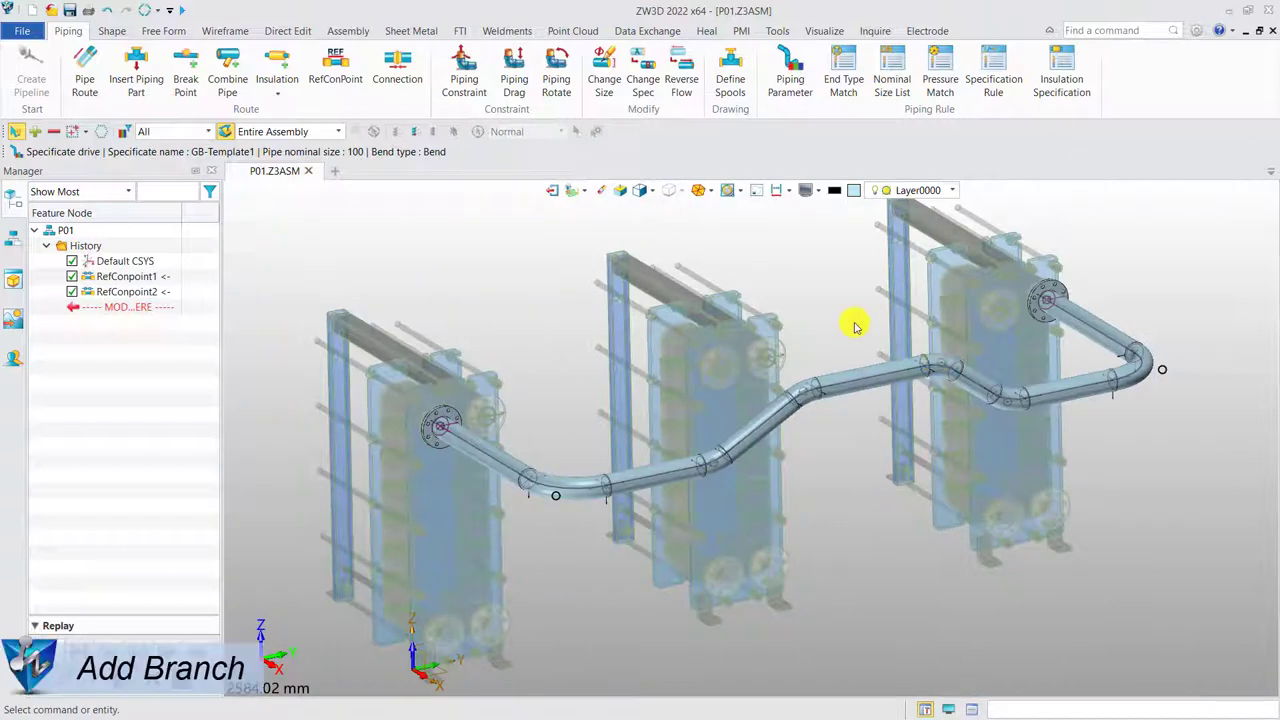
Step: Change the pipeline's nominal size to 65
click(806, 90)
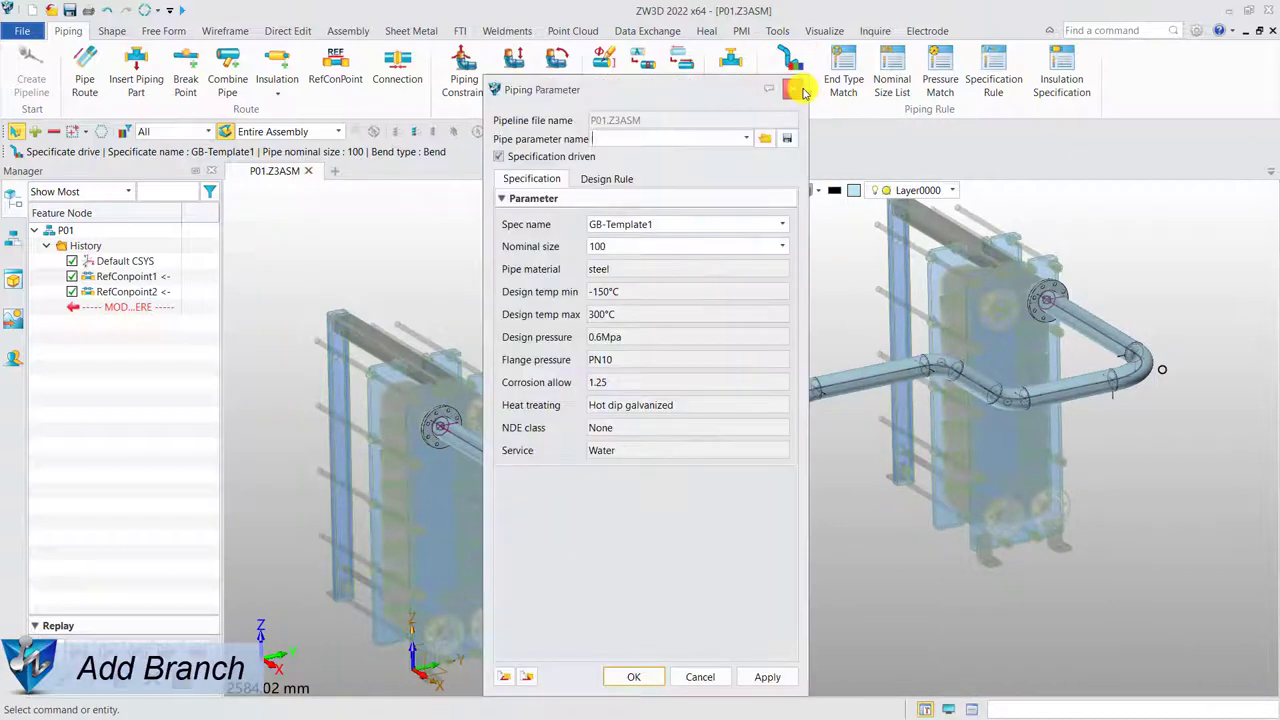
click(760, 247)
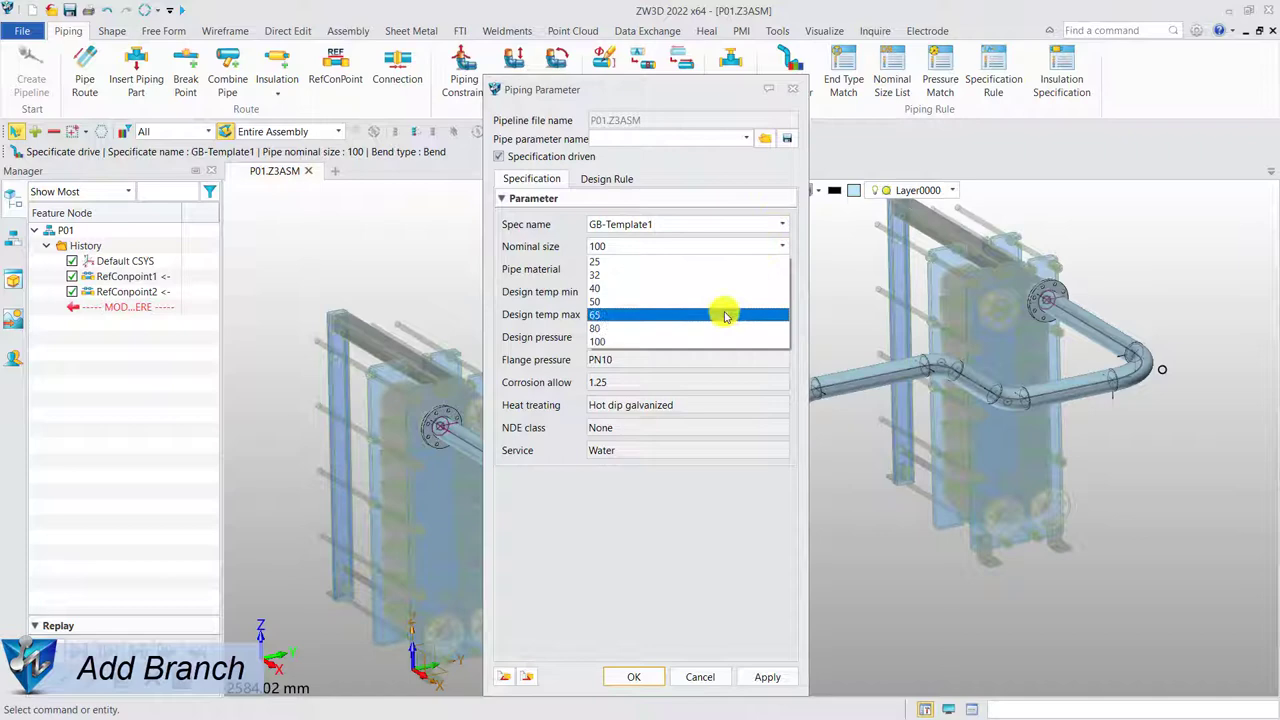
click(728, 311)
click(634, 677)
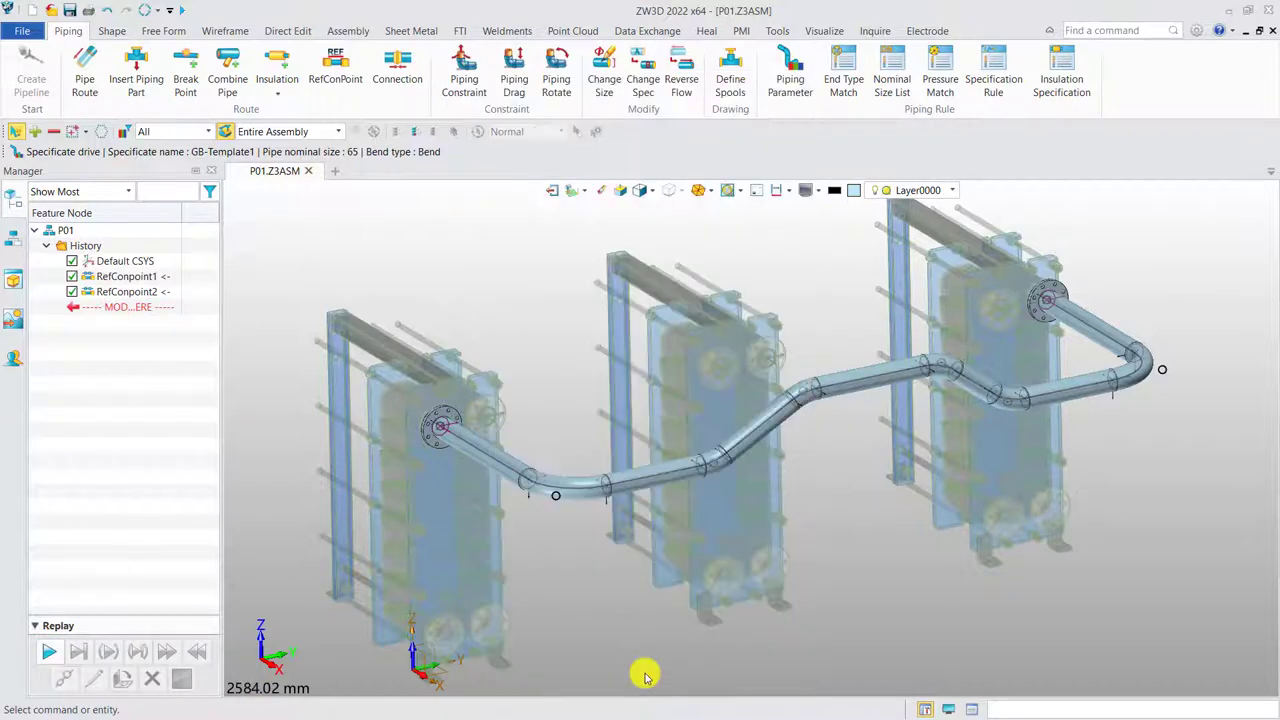
Step: Route a branch from the main pipe, 620 mm straight up, then 1140 mm up-left
click(85, 85)
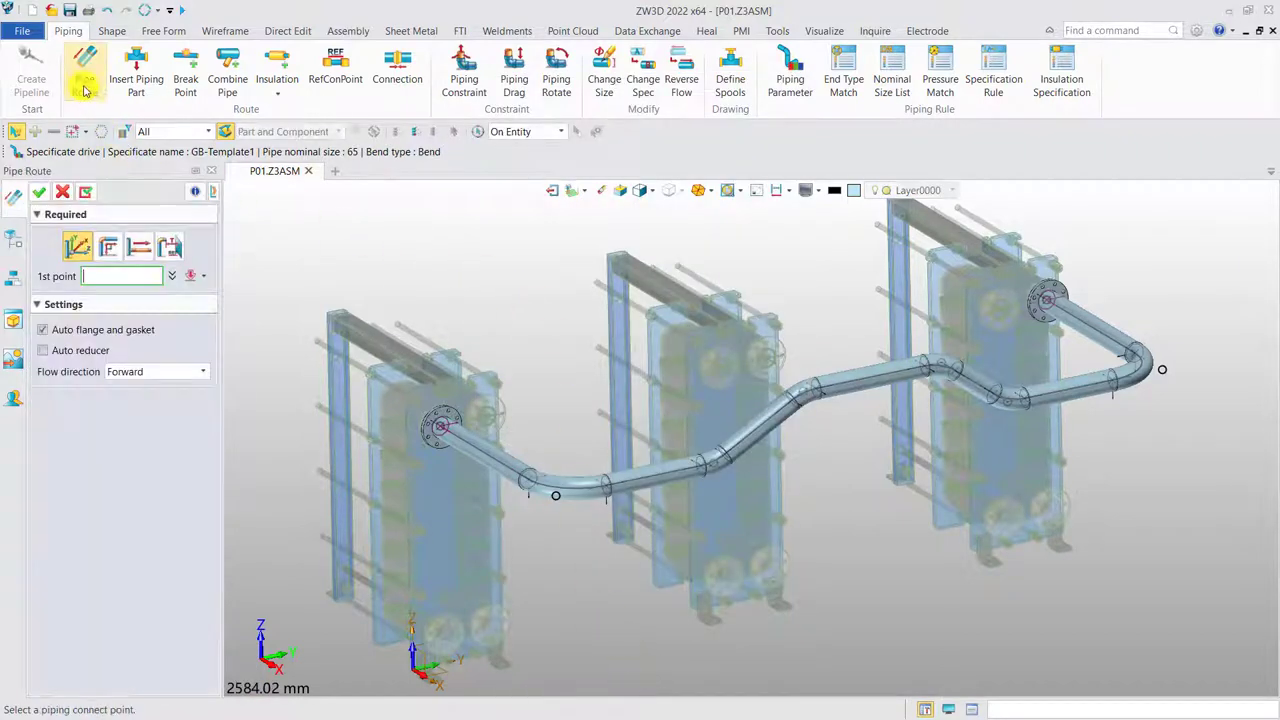
click(870, 372)
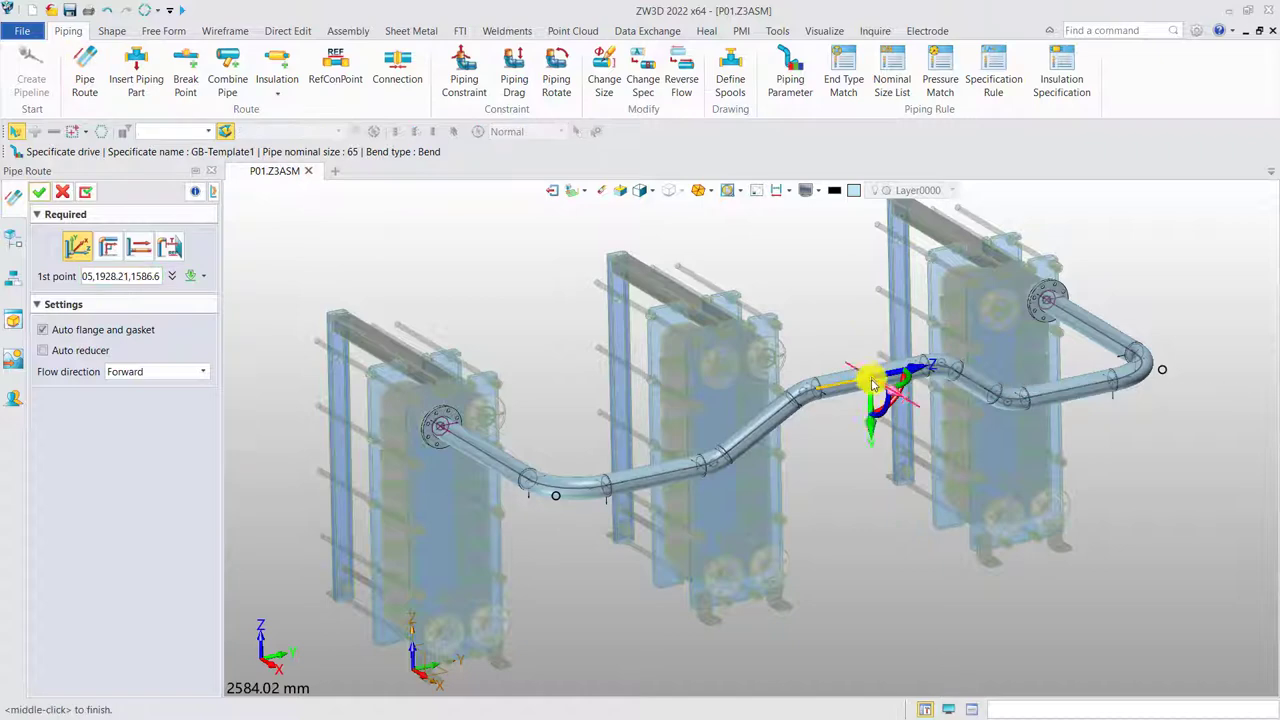
click(826, 280)
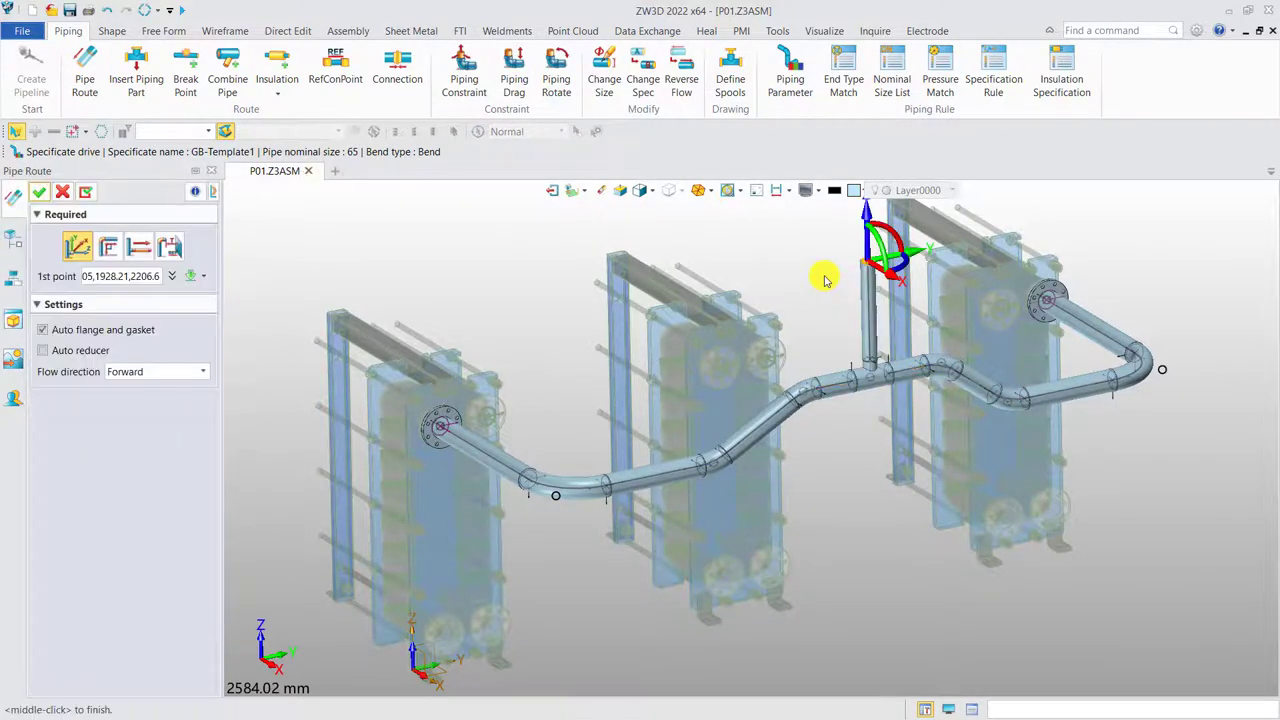
click(758, 238)
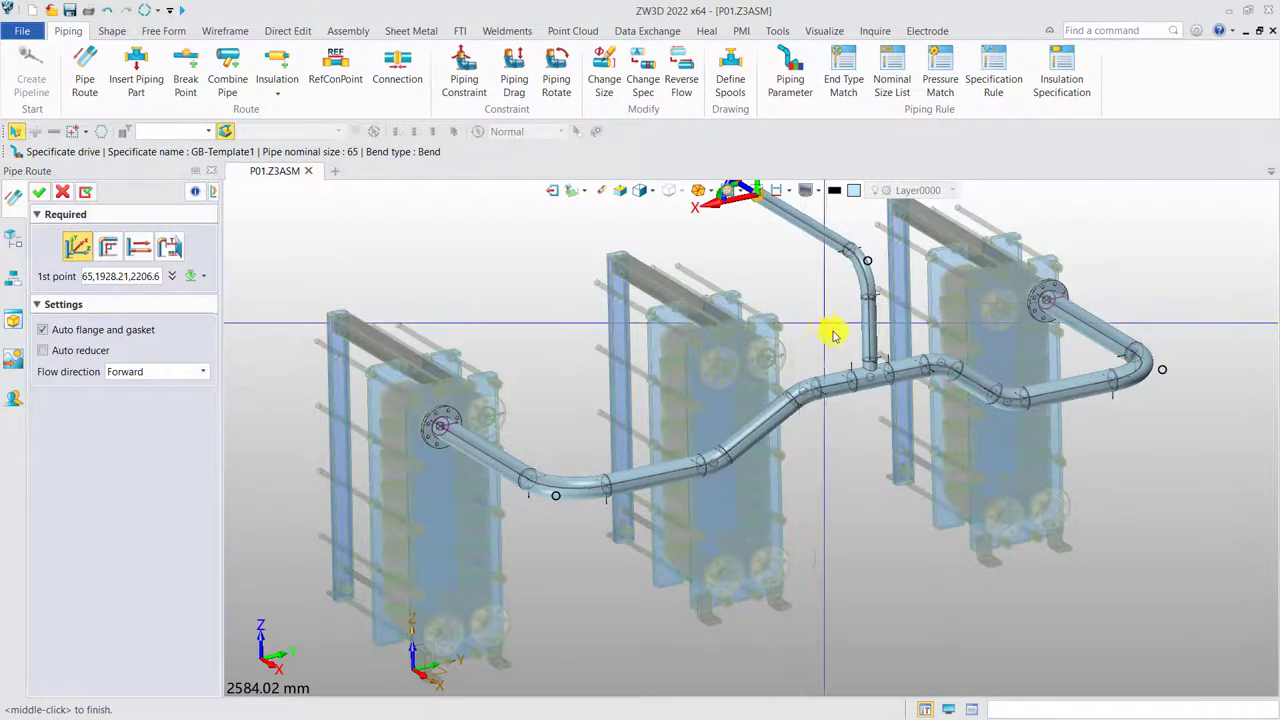
scroll(903, 408, up, 5)
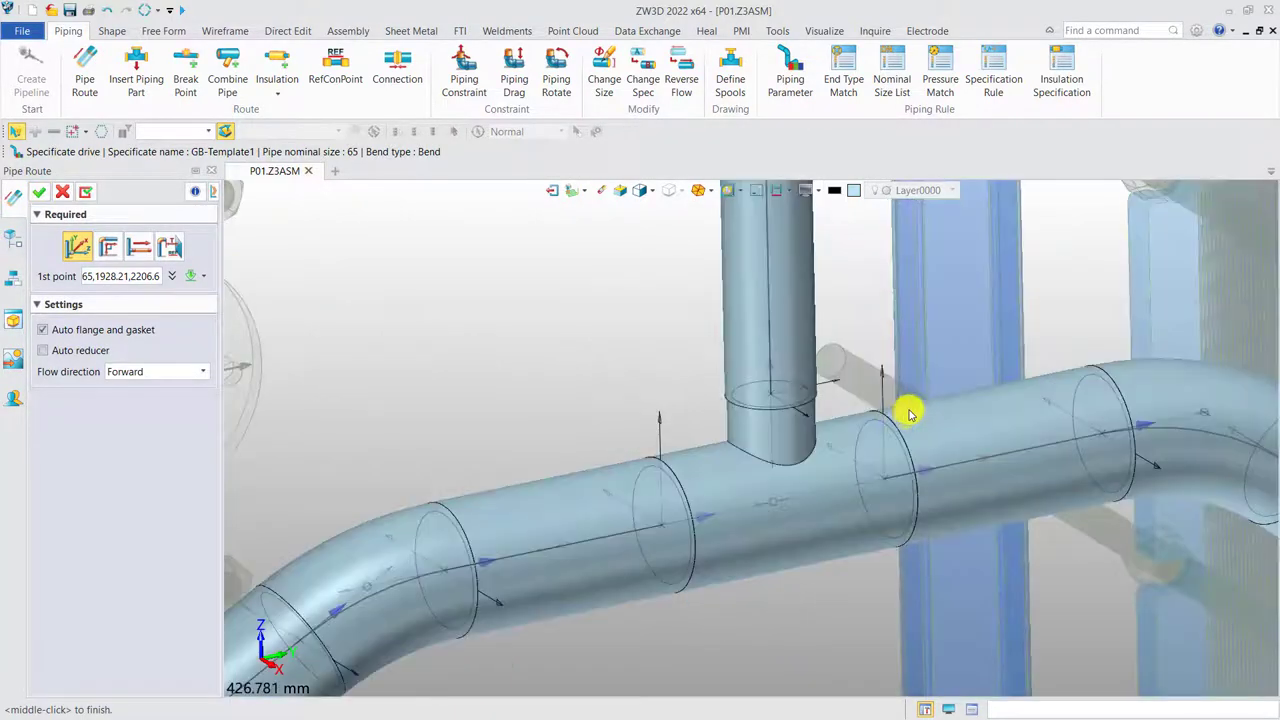
middle_click(826, 472)
key(ctrl+f)
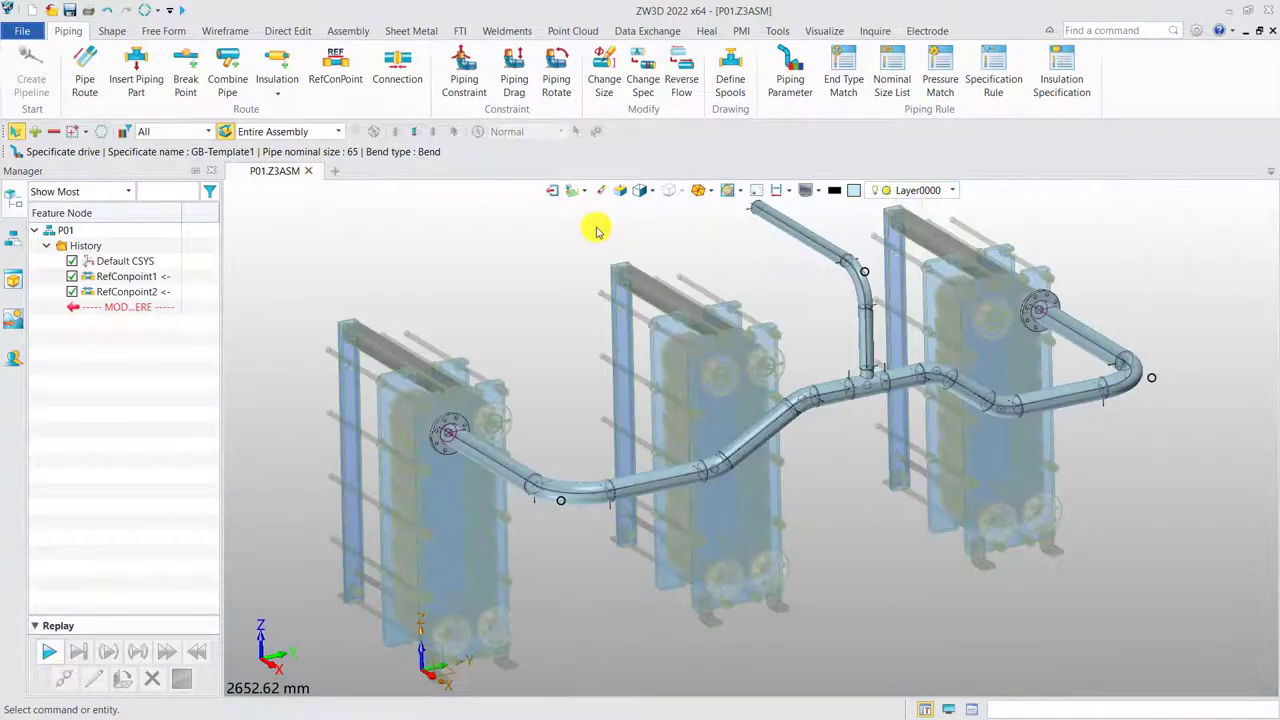
Step: Insulate the upper and vertical branch segments with Calcium 170, 30 mm thick
click(288, 70)
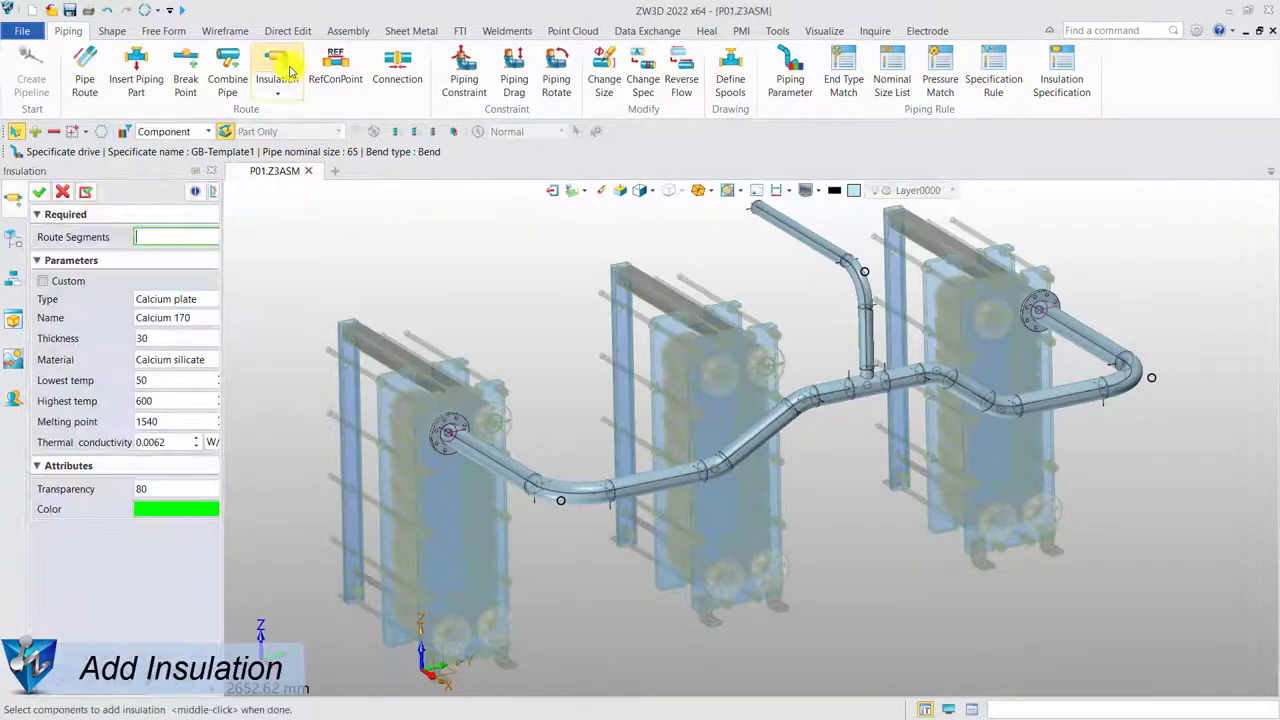
click(858, 286)
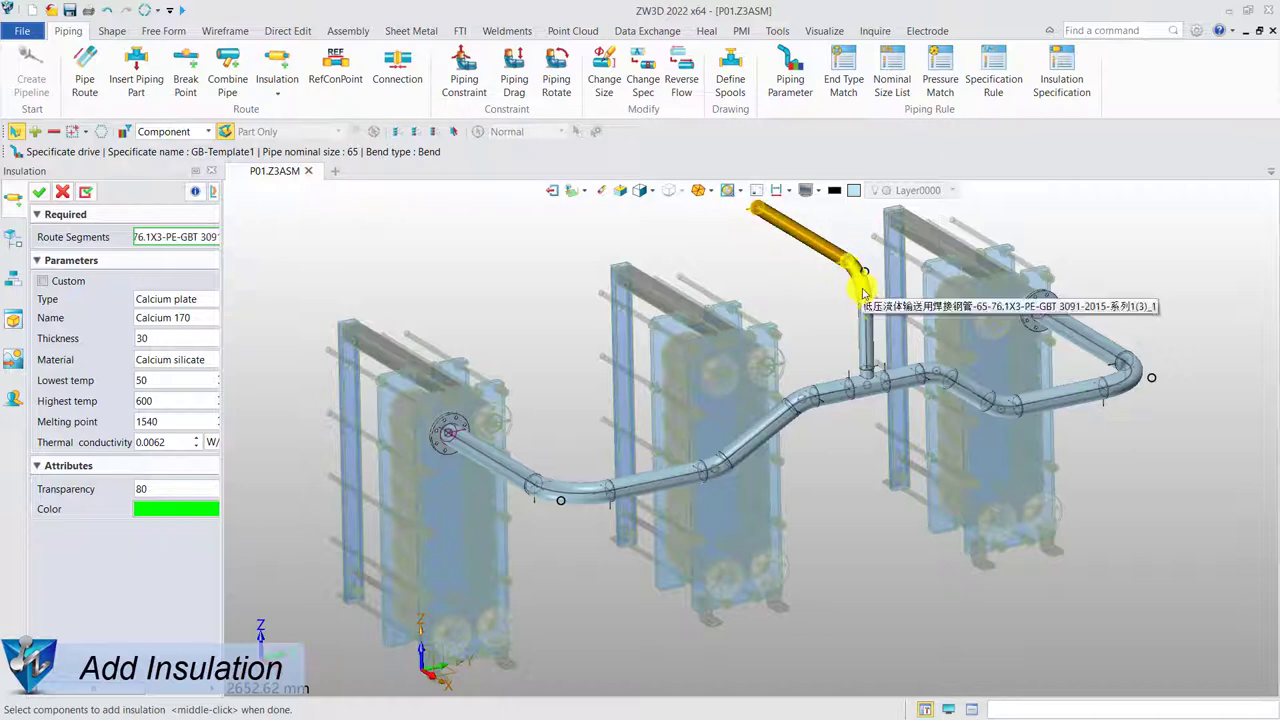
click(865, 305)
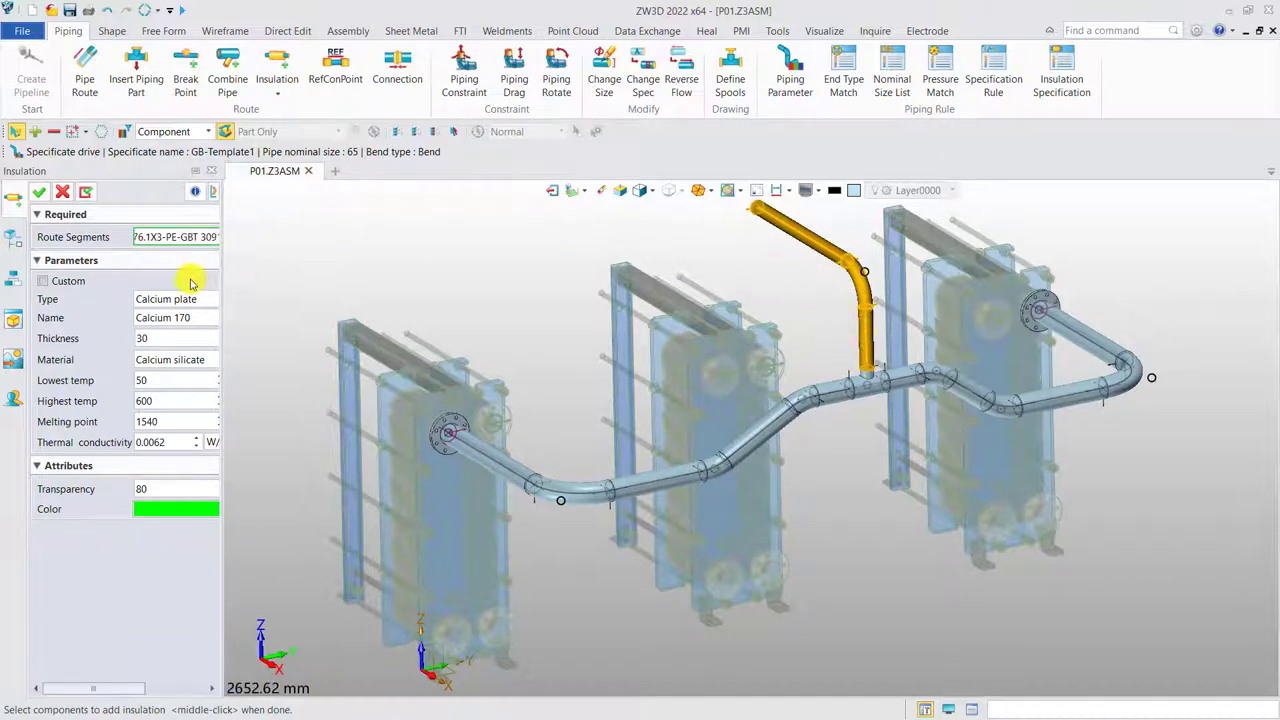
click(39, 192)
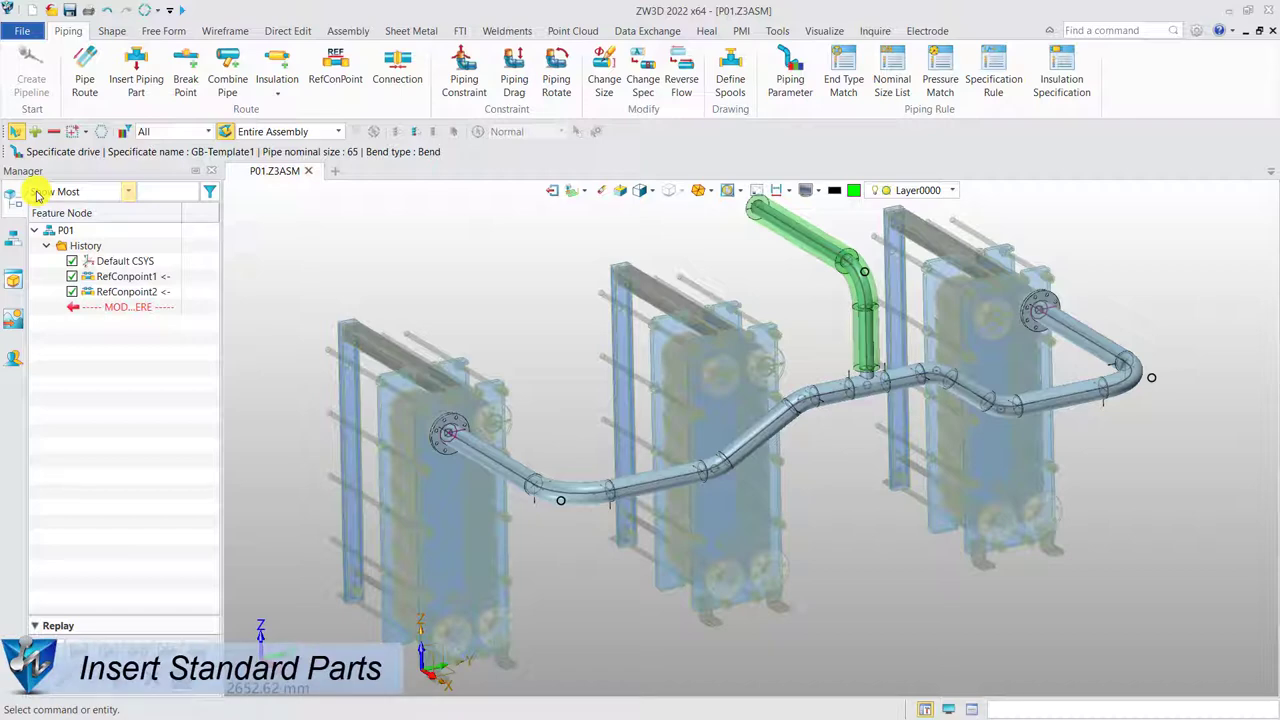
Step: Insert a gate valve on the left pipe run with its handwheel turned upright
click(136, 80)
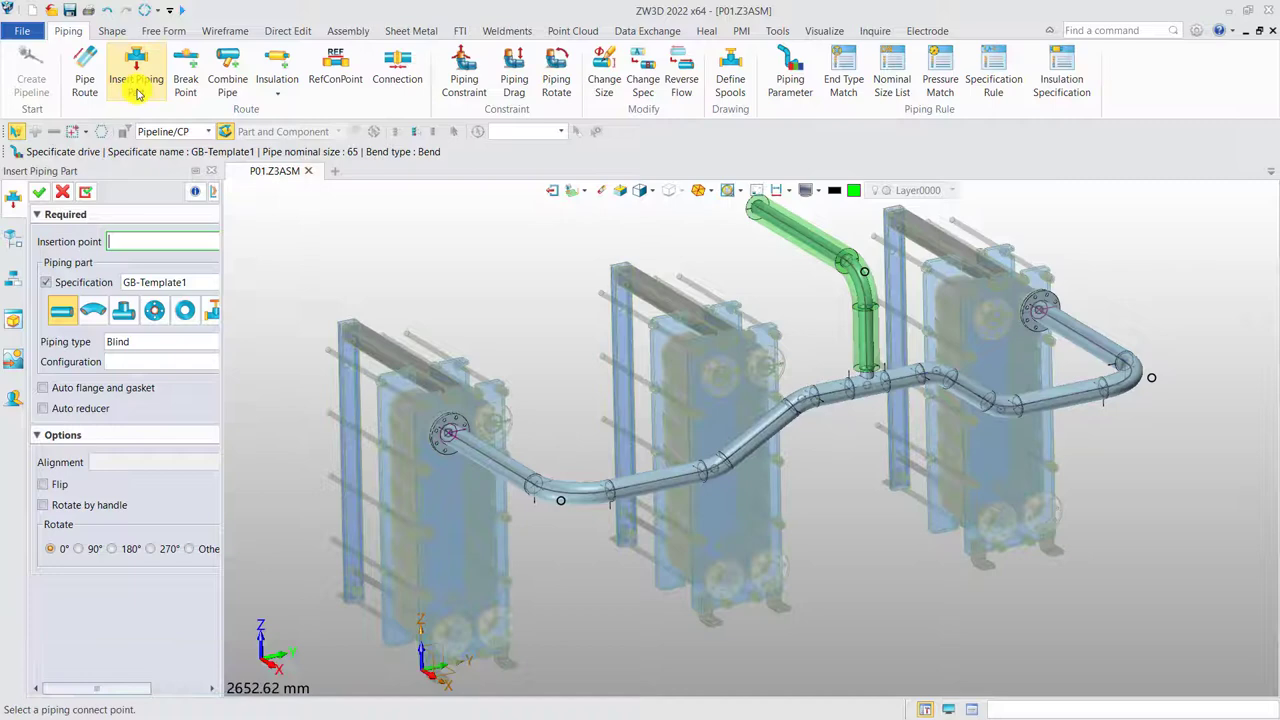
click(503, 466)
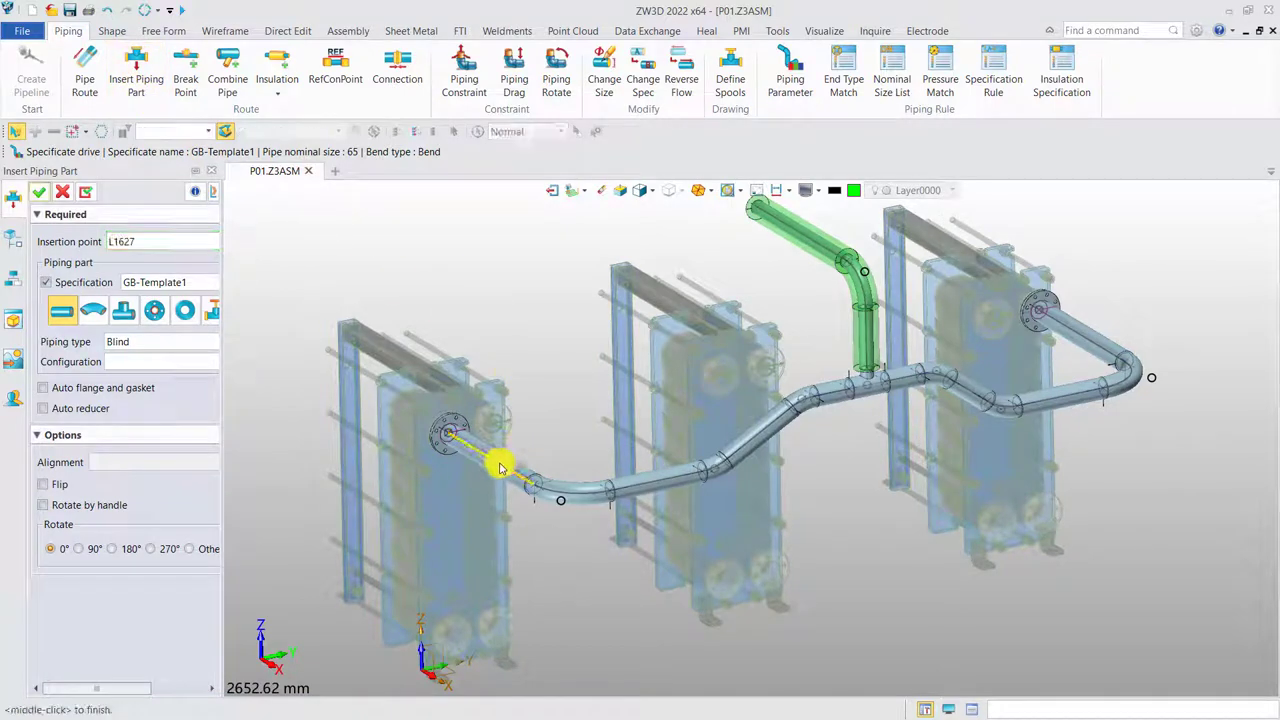
click(210, 312)
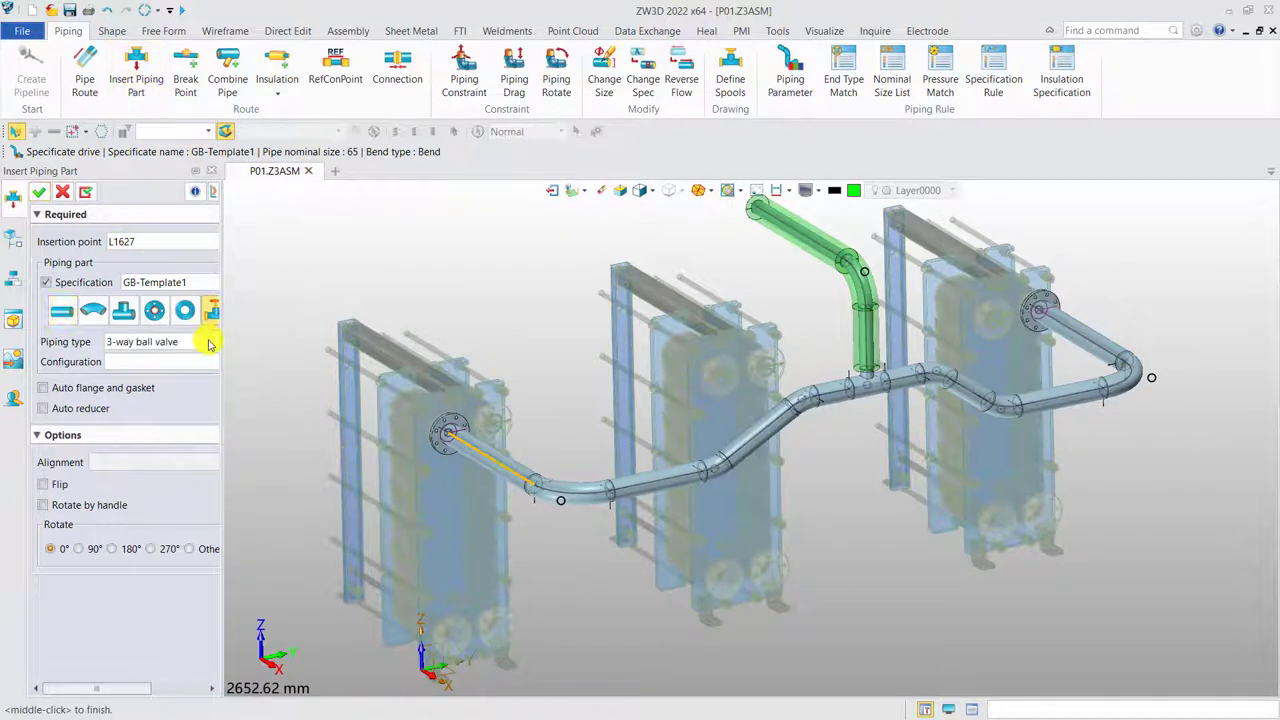
click(175, 341)
scroll(288, 395, down, 5)
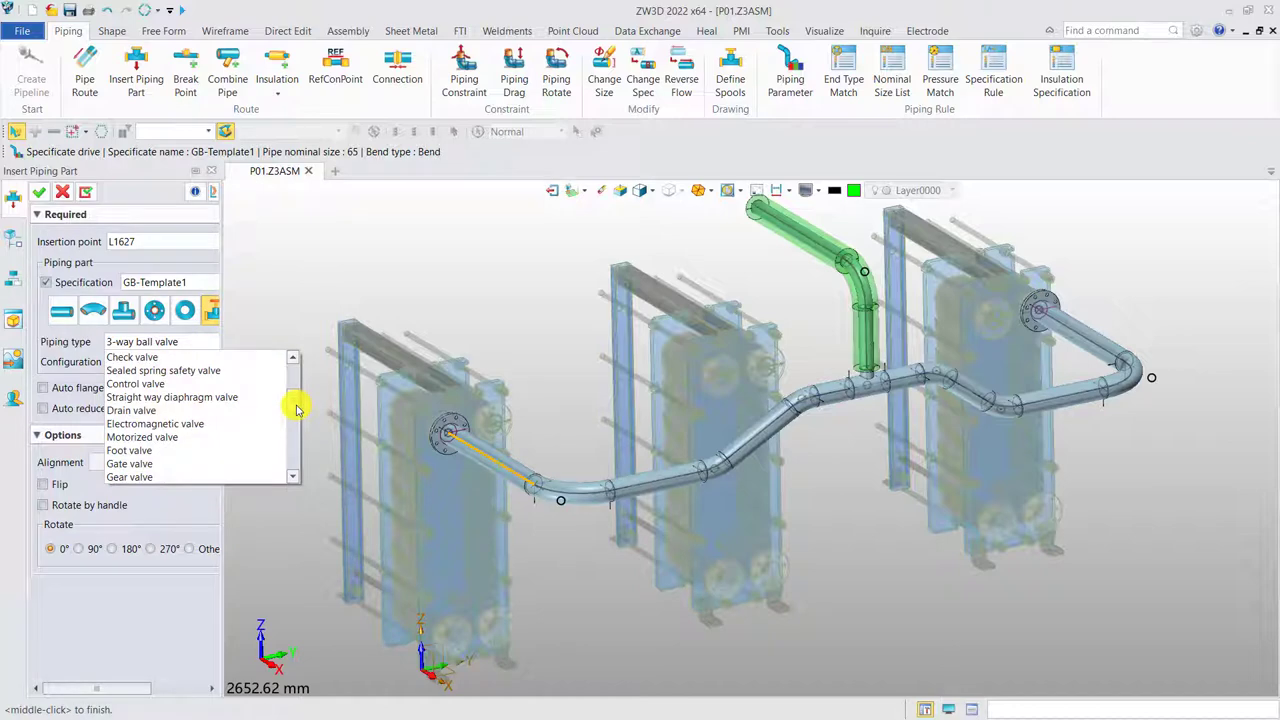
click(247, 464)
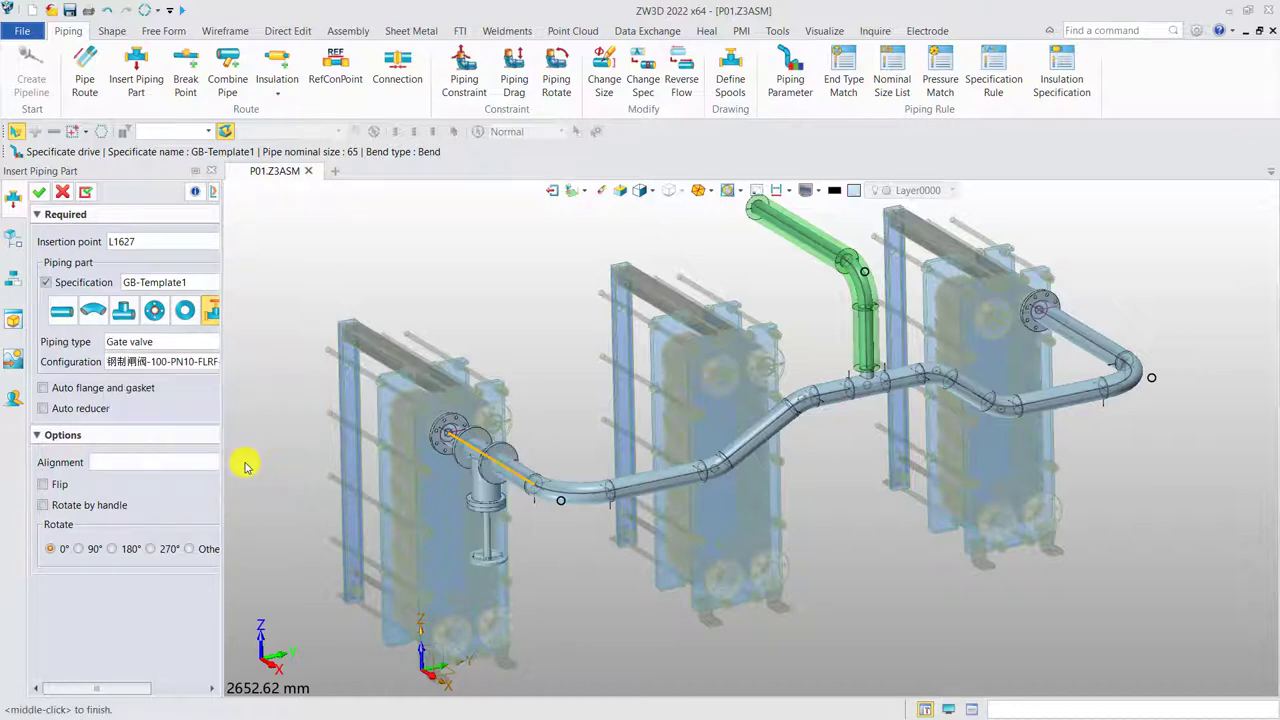
click(119, 549)
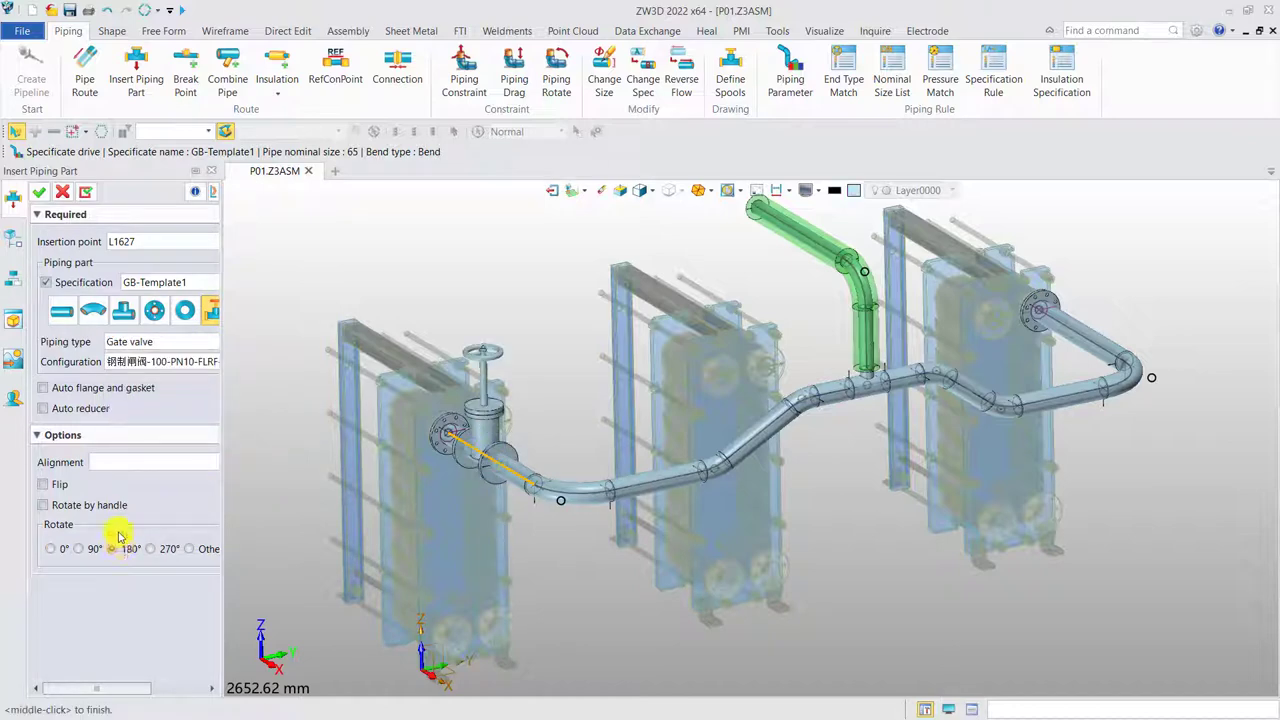
click(38, 192)
Step: Place a second gate valve on the right cooler's pipe run
middle_click(40, 190)
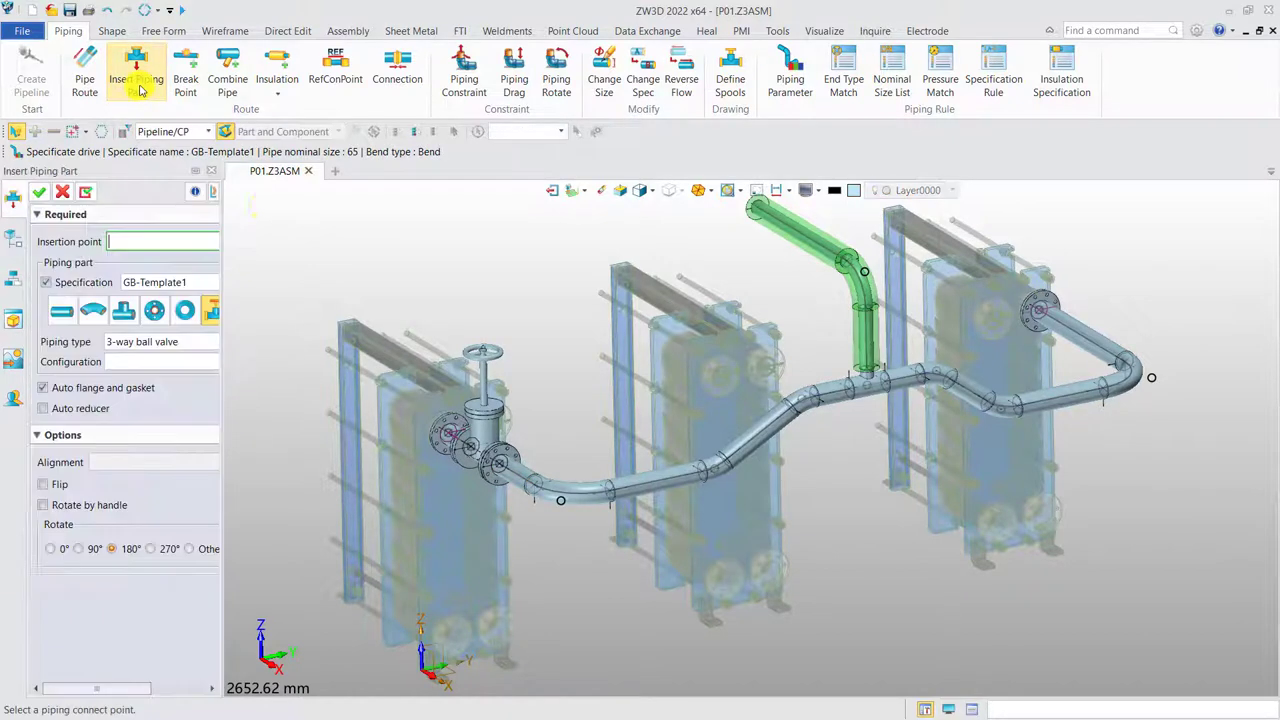
click(1068, 313)
click(200, 342)
scroll(256, 425, down, 4)
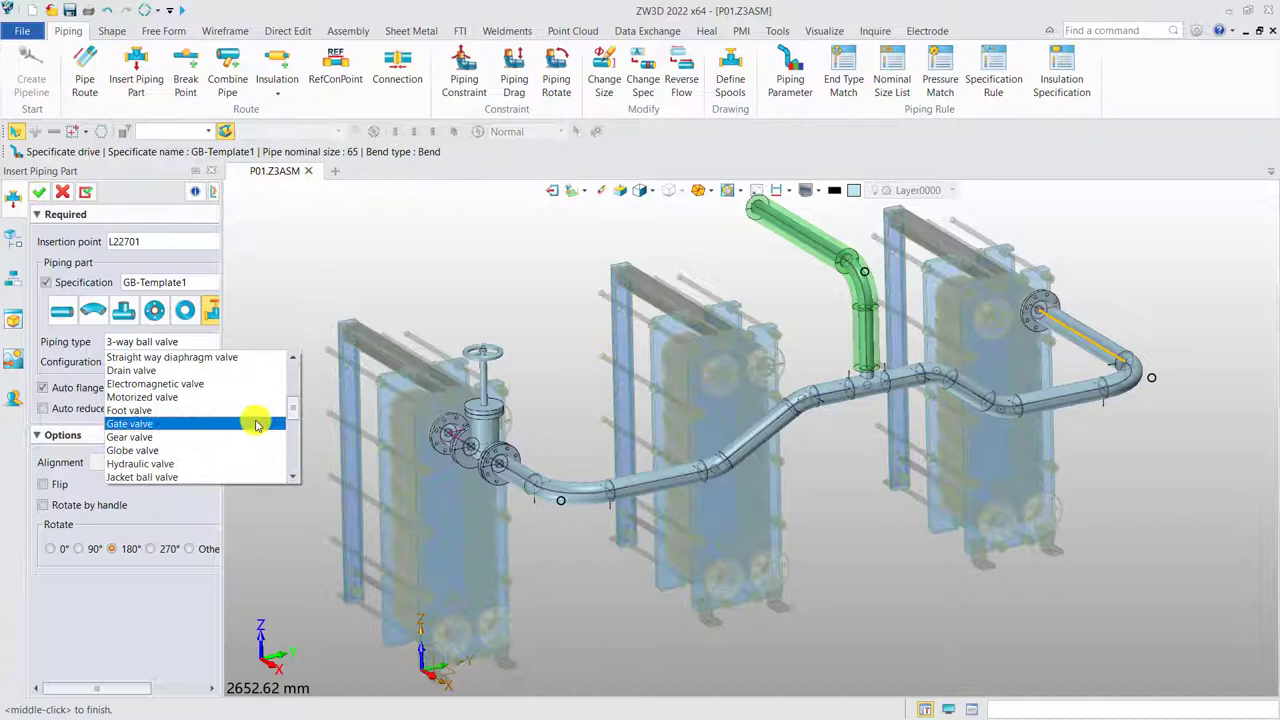
click(256, 425)
middle_click(133, 315)
Step: Add a gate valve at the open top end of the green branch, handwheel up
middle_click(531, 263)
right_drag(734, 209, 756, 290)
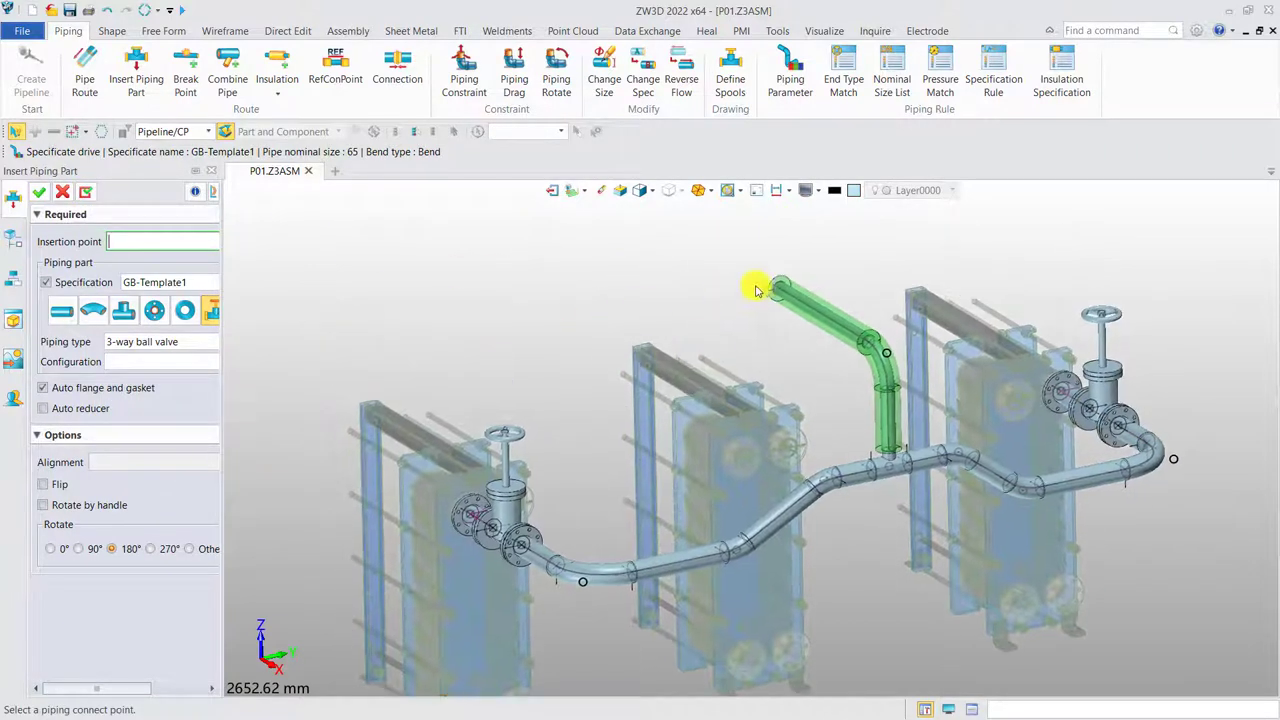
click(758, 289)
click(200, 342)
scroll(256, 420, down, 3)
click(240, 450)
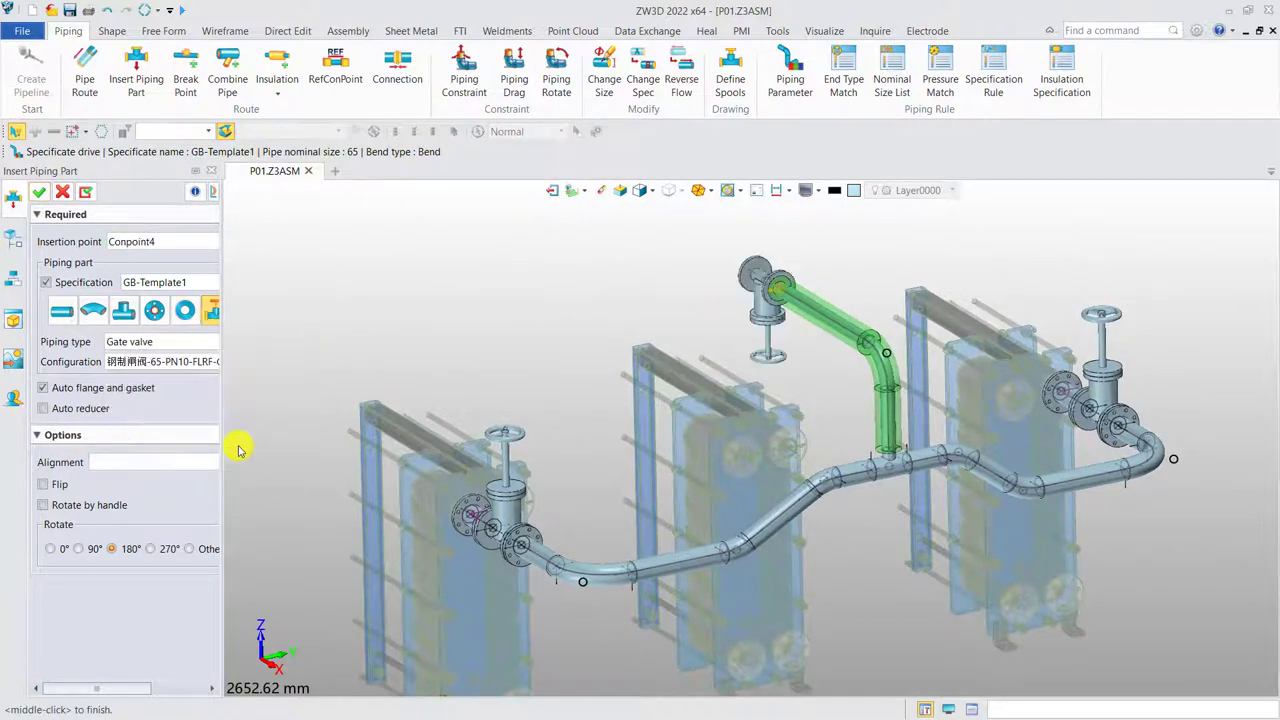
click(55, 549)
click(38, 193)
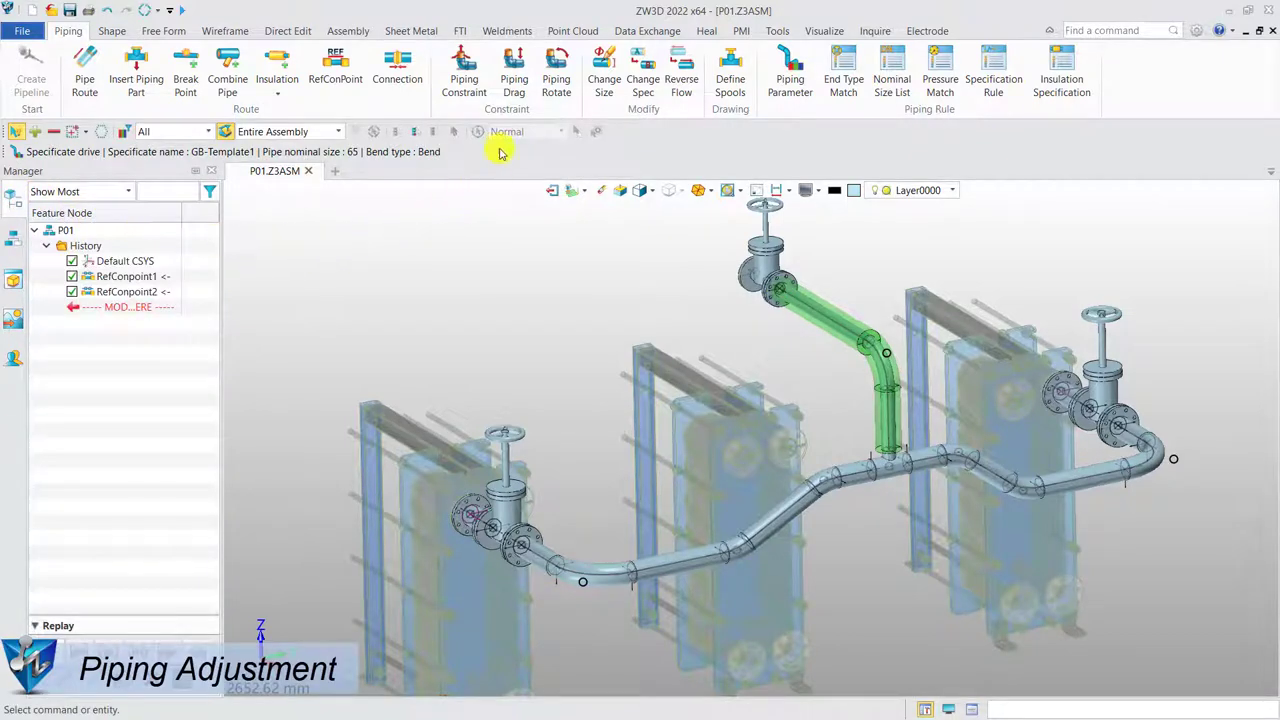
Step: Drag the main pipe run beneath the branch by -200 mm
click(513, 90)
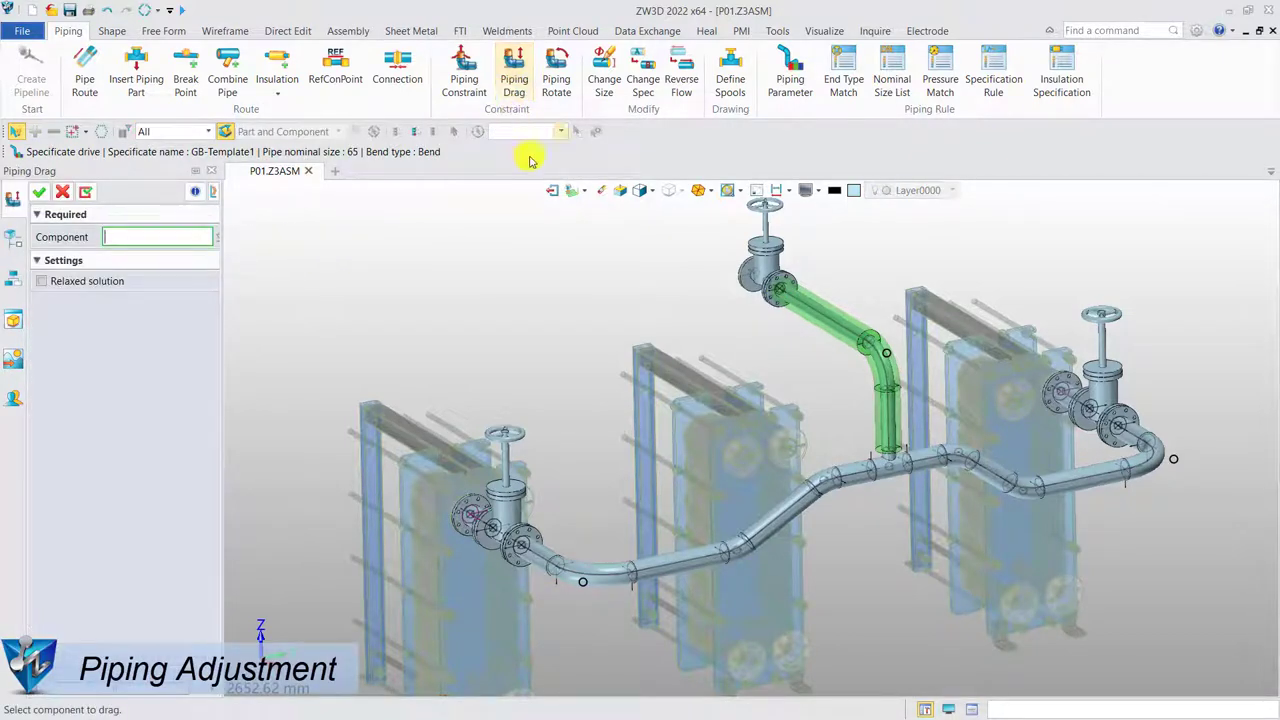
click(852, 463)
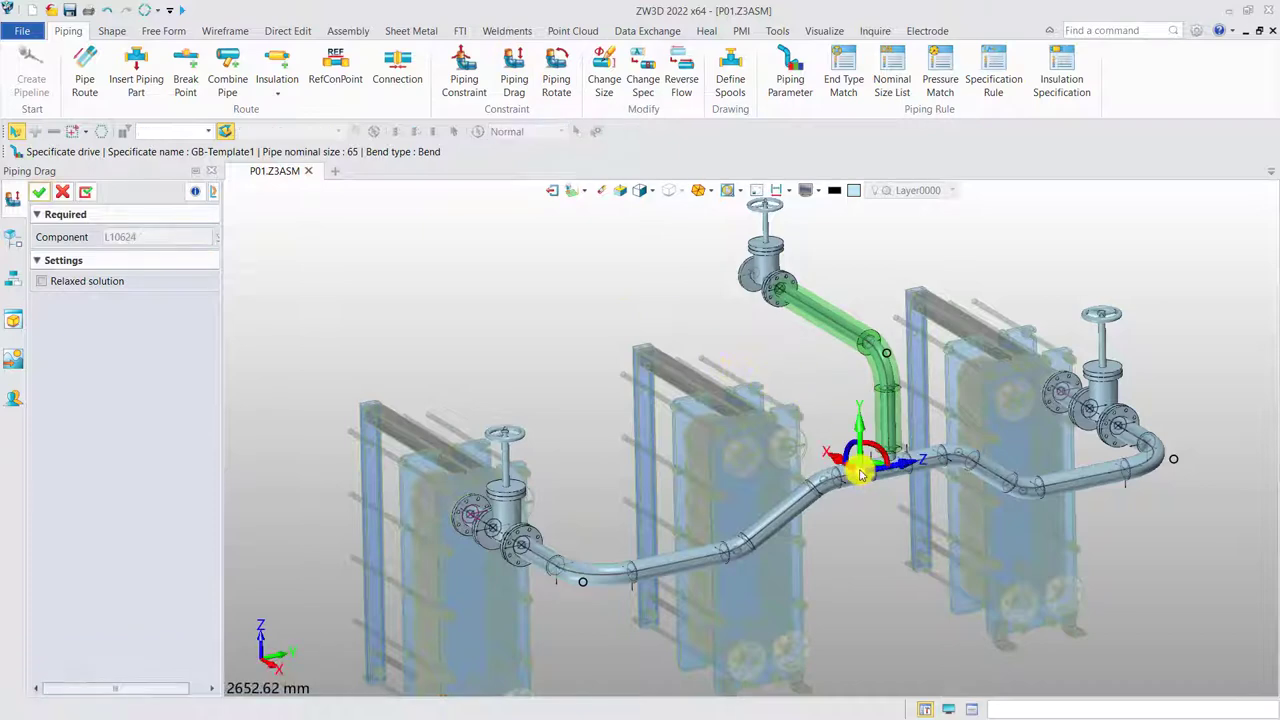
drag(849, 472, 848, 488)
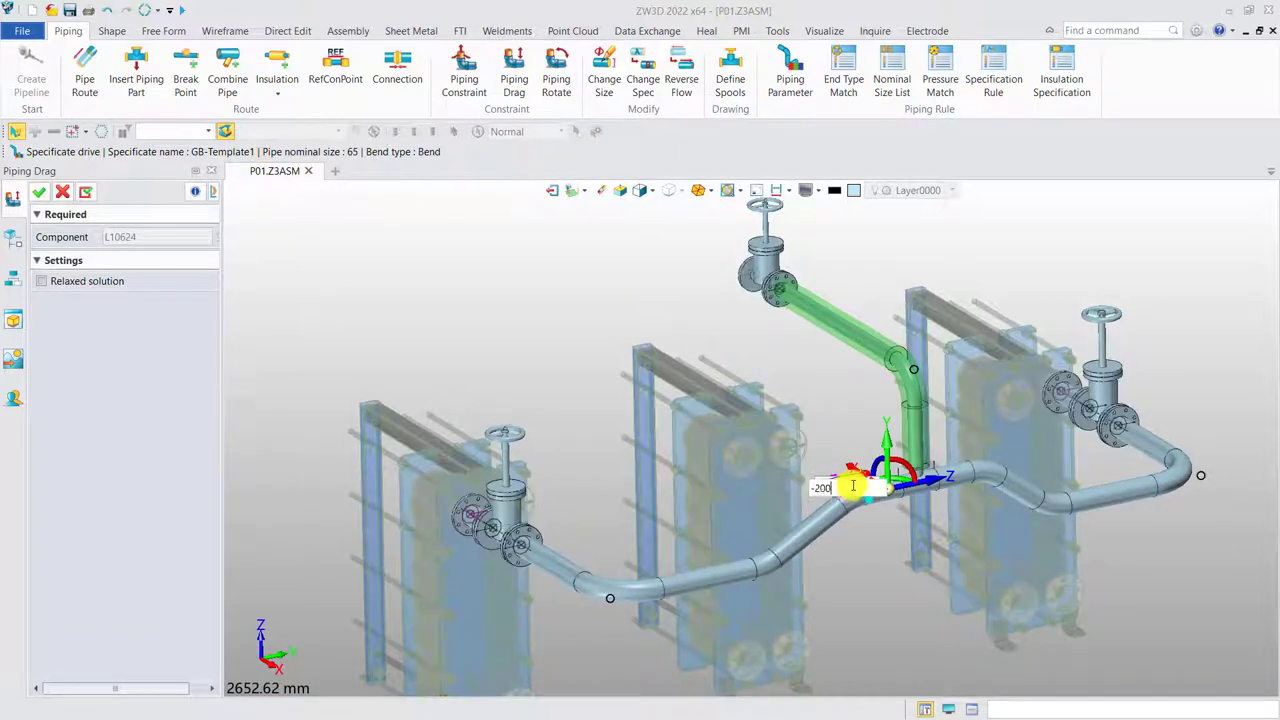
text(-200)
key(Return)
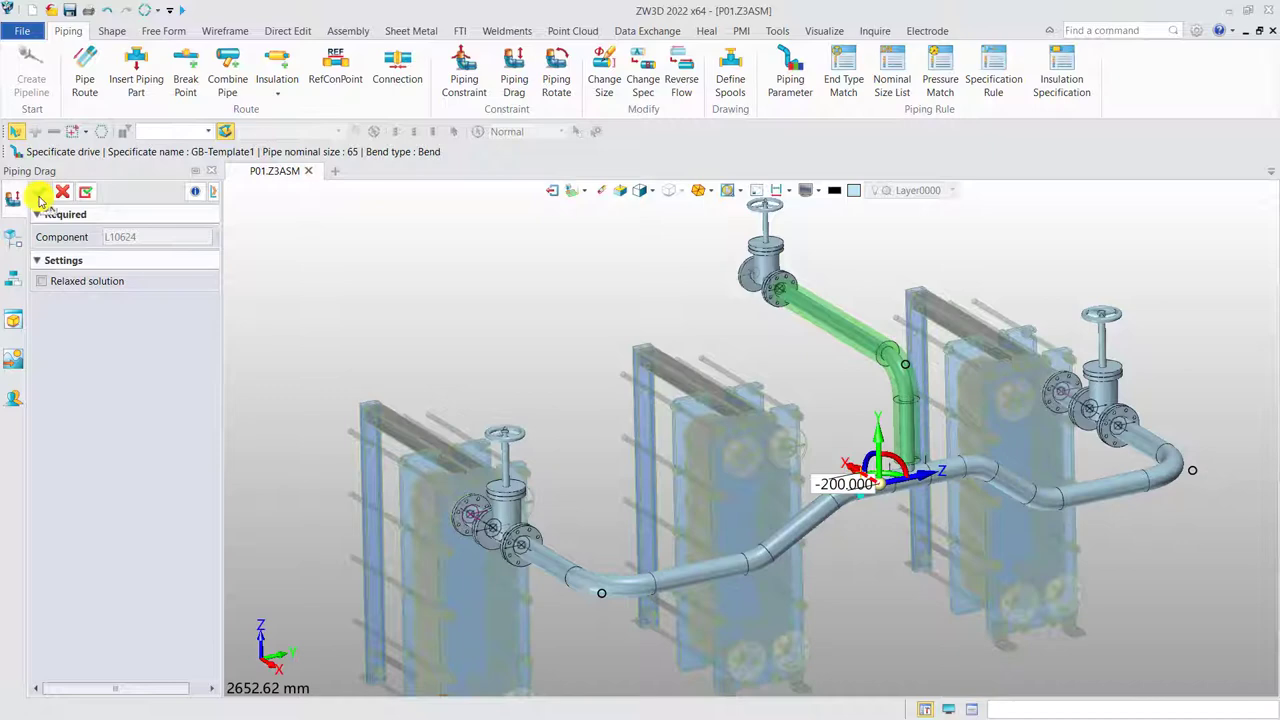
click(39, 192)
Step: Rotate the branch-end gate valve 180° about the pipe axis
click(556, 80)
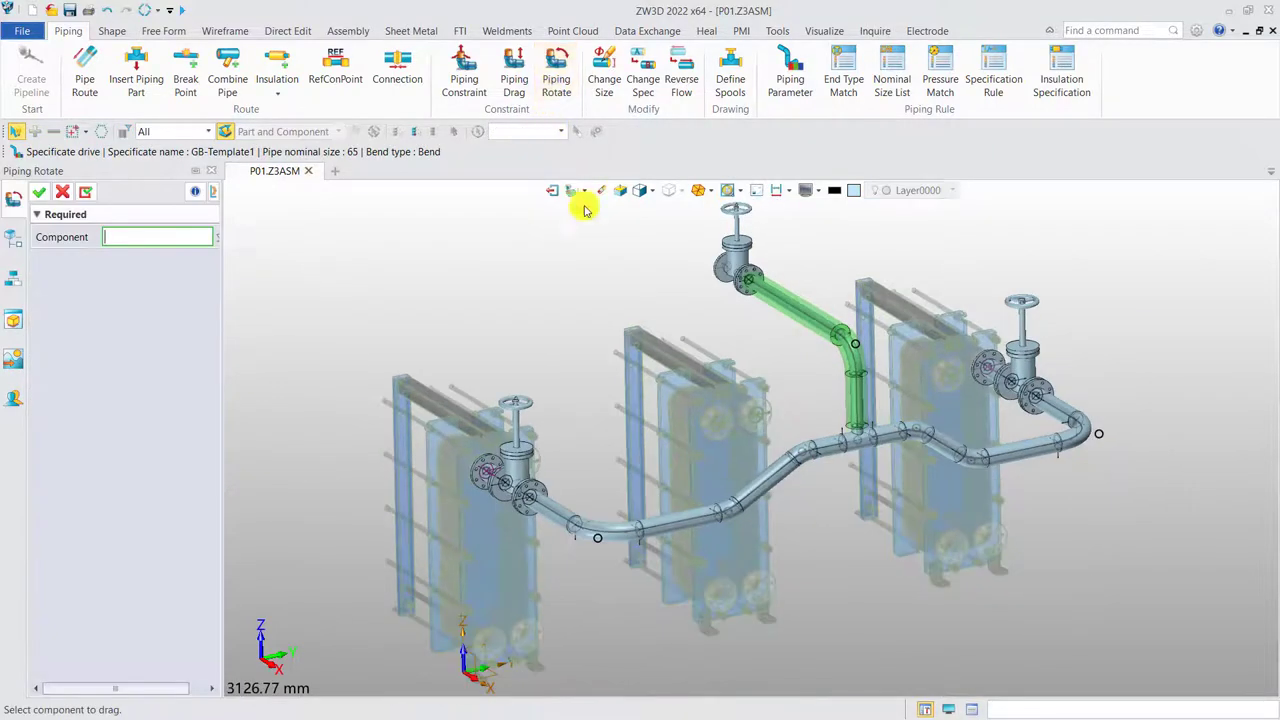
middle_drag(584, 206, 687, 264)
click(687, 264)
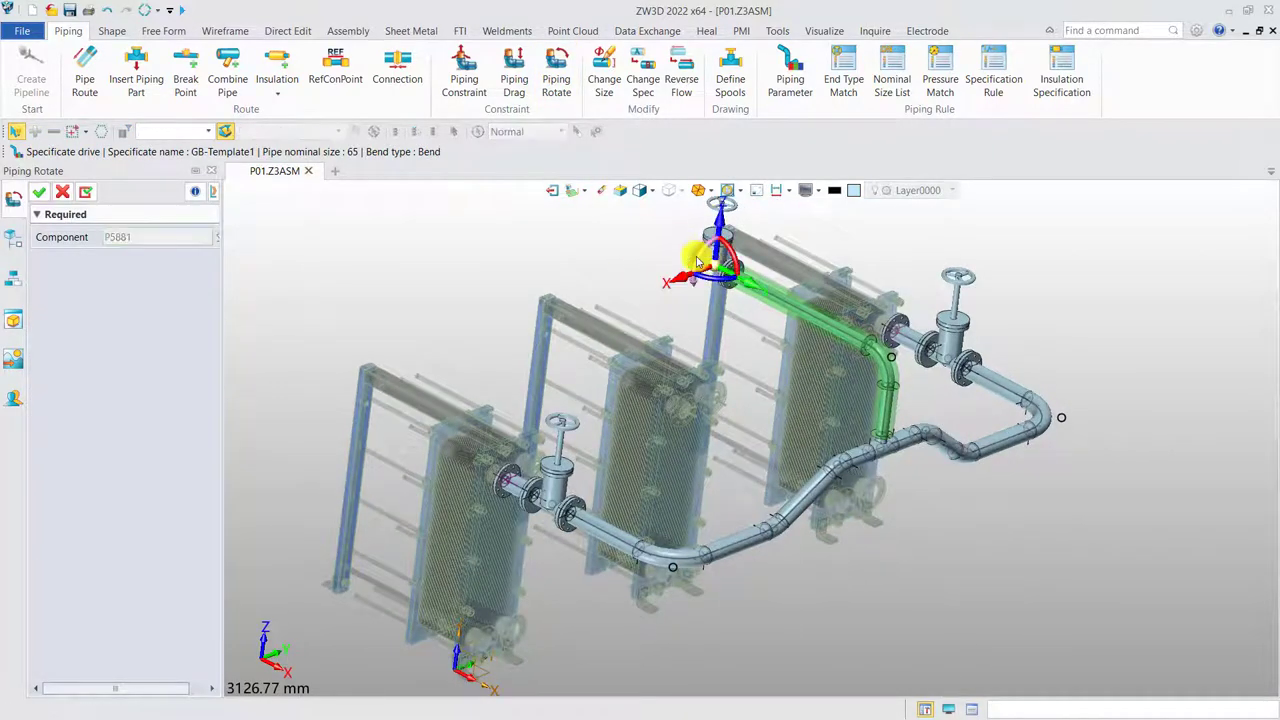
drag(691, 262, 675, 313)
text(180)
key(Return)
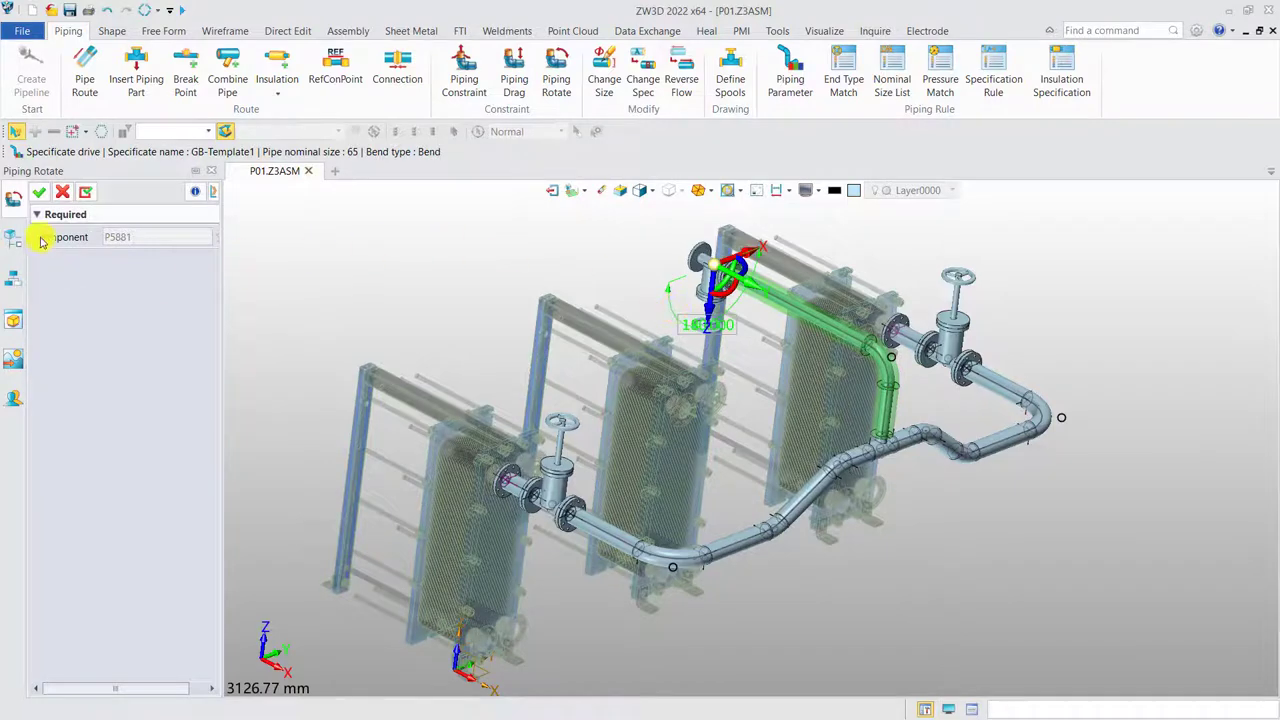
click(39, 192)
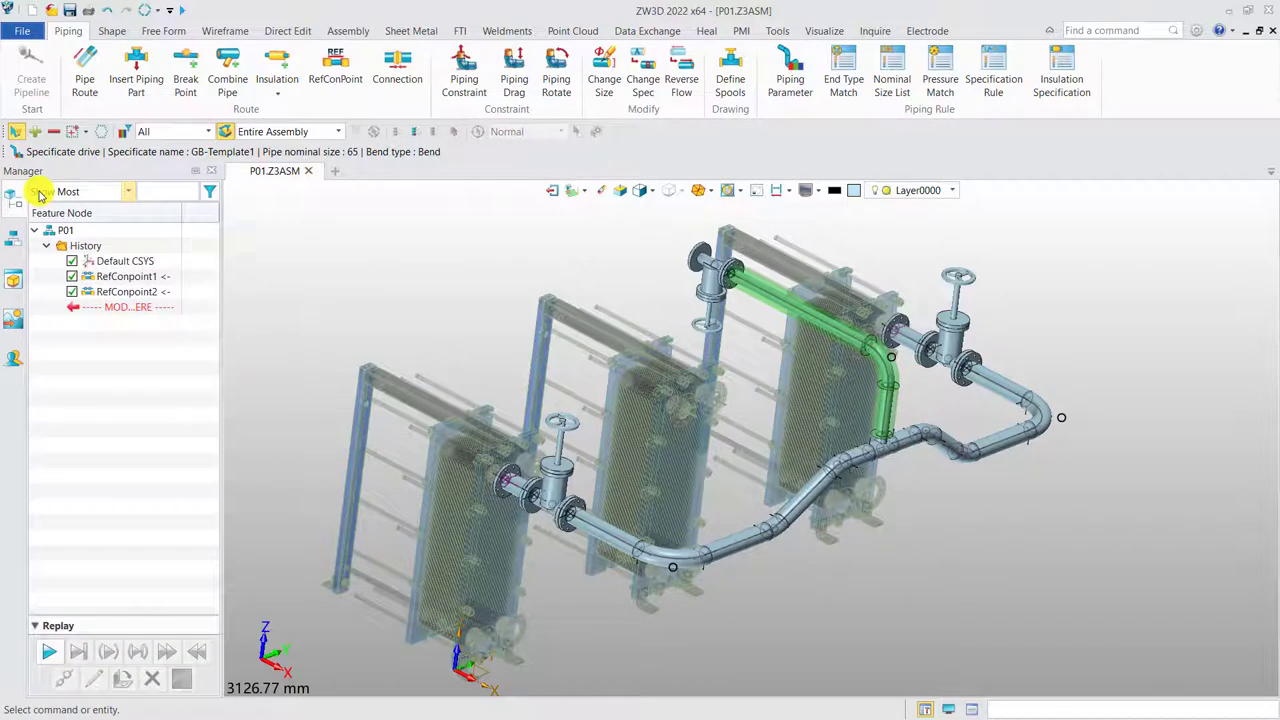
Step: Resize the branch pipe and tee, keeping size 100 and changing 65 to 80
middle_drag(470, 293, 447, 281)
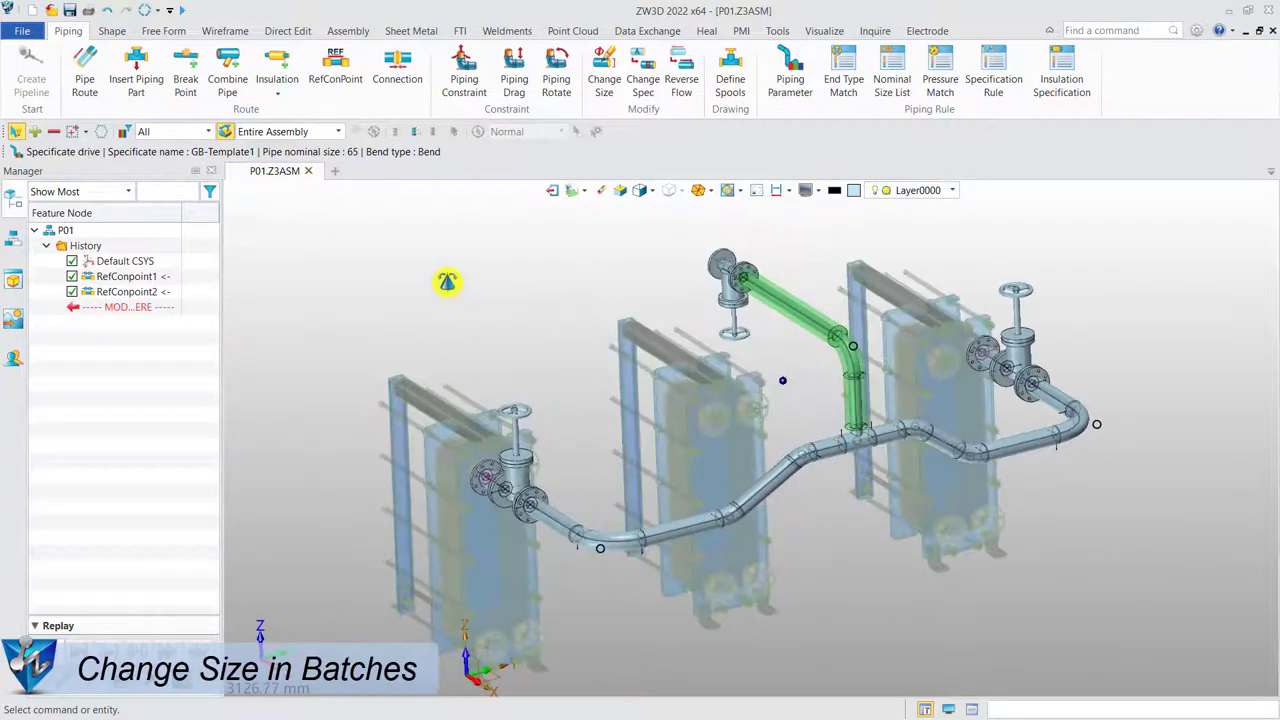
click(604, 80)
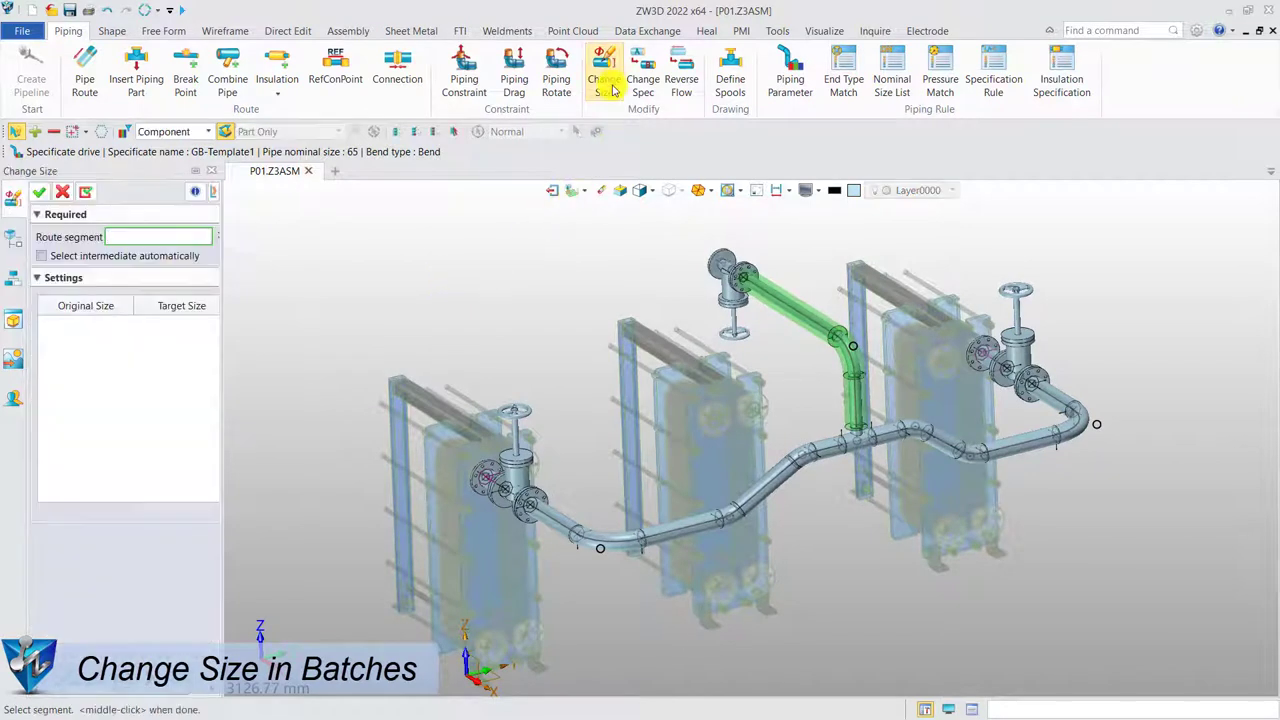
click(853, 375)
click(857, 452)
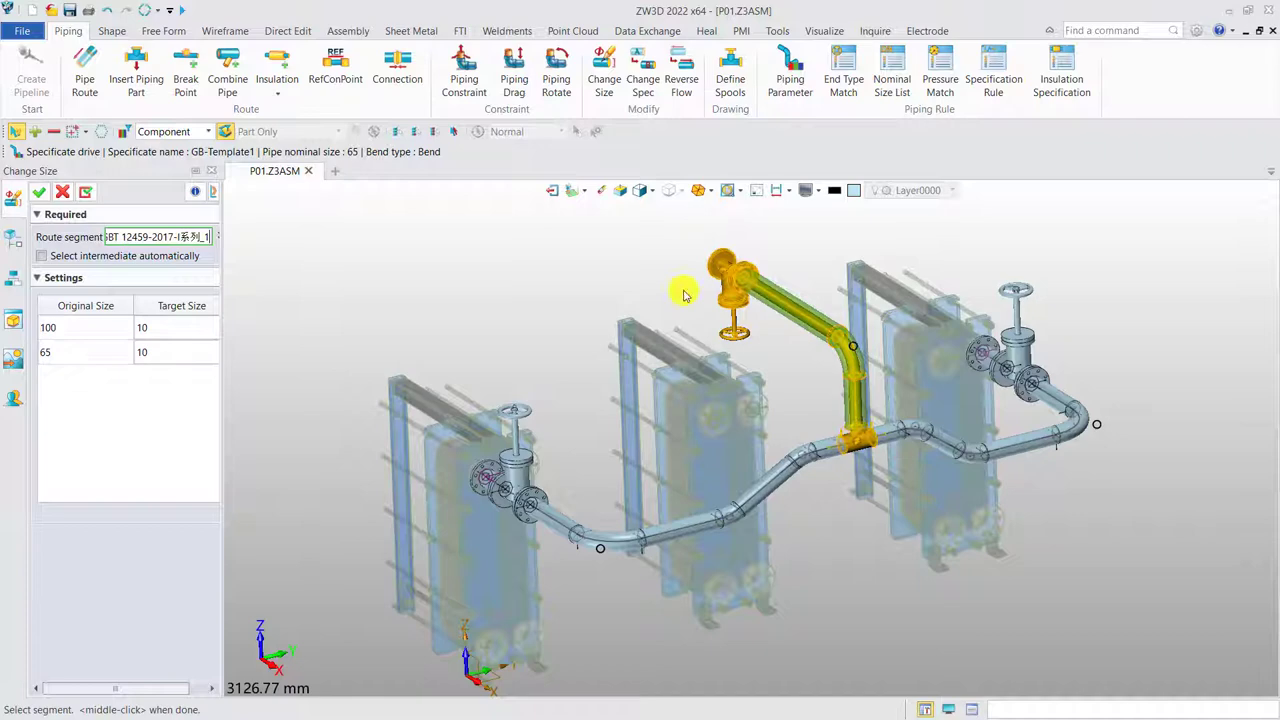
click(195, 327)
click(163, 490)
click(183, 352)
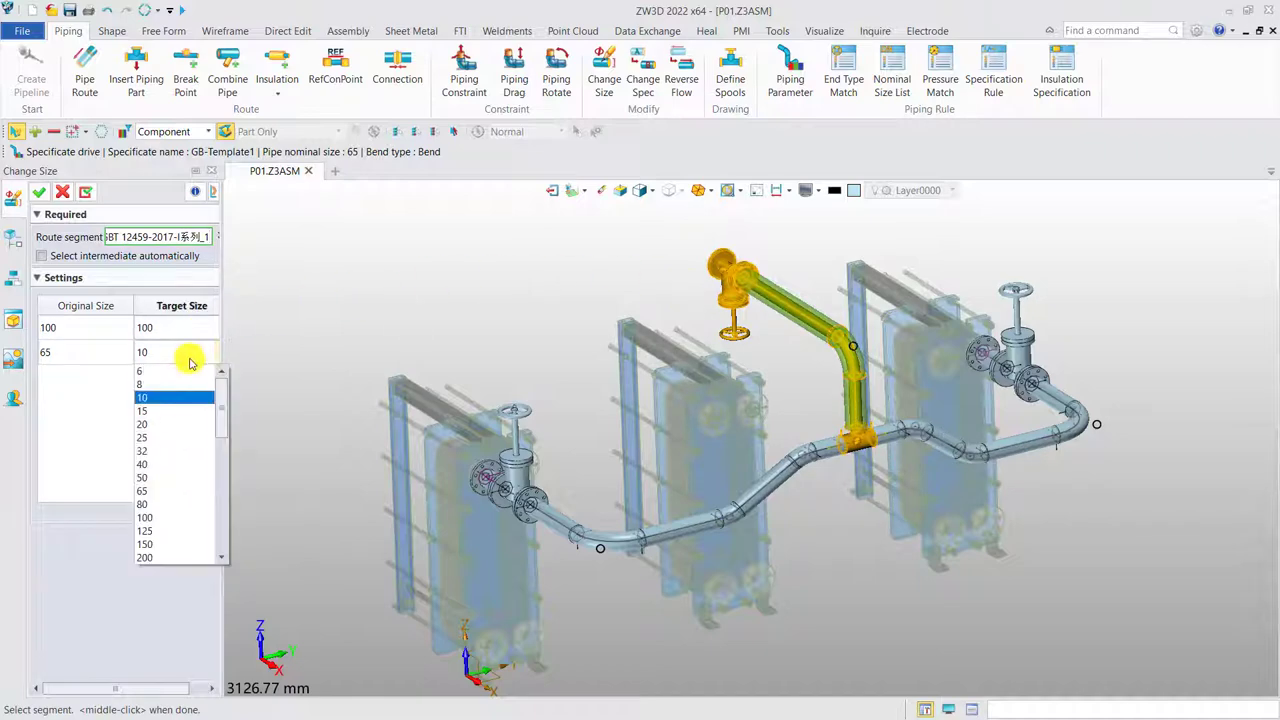
click(150, 504)
click(39, 192)
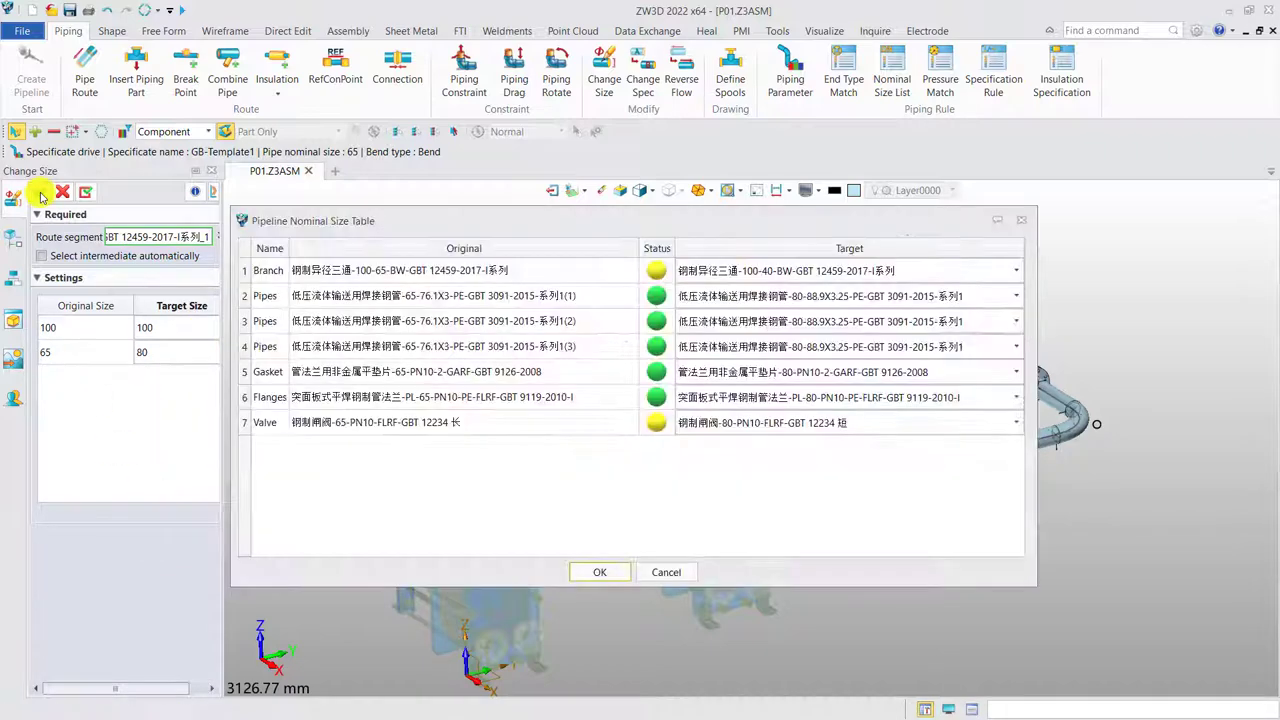
Step: Use a 100-80 tee at the main pipe and accept the new part sizes
click(832, 270)
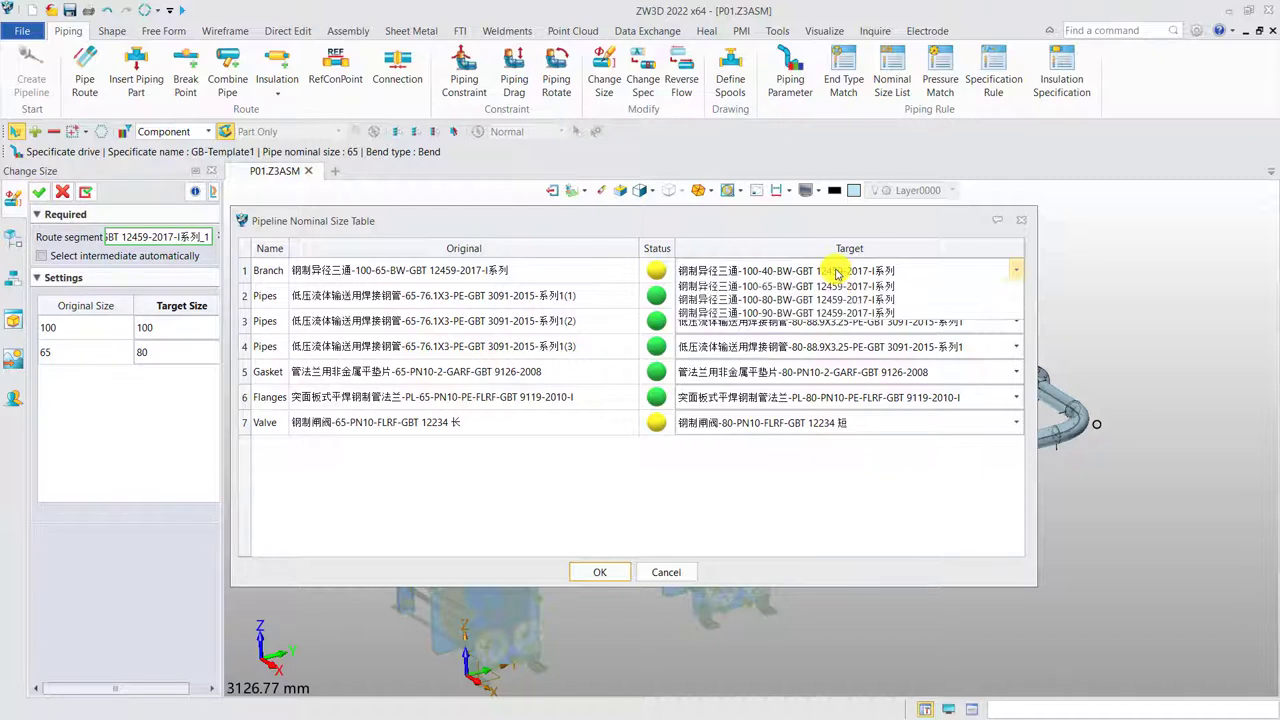
click(818, 329)
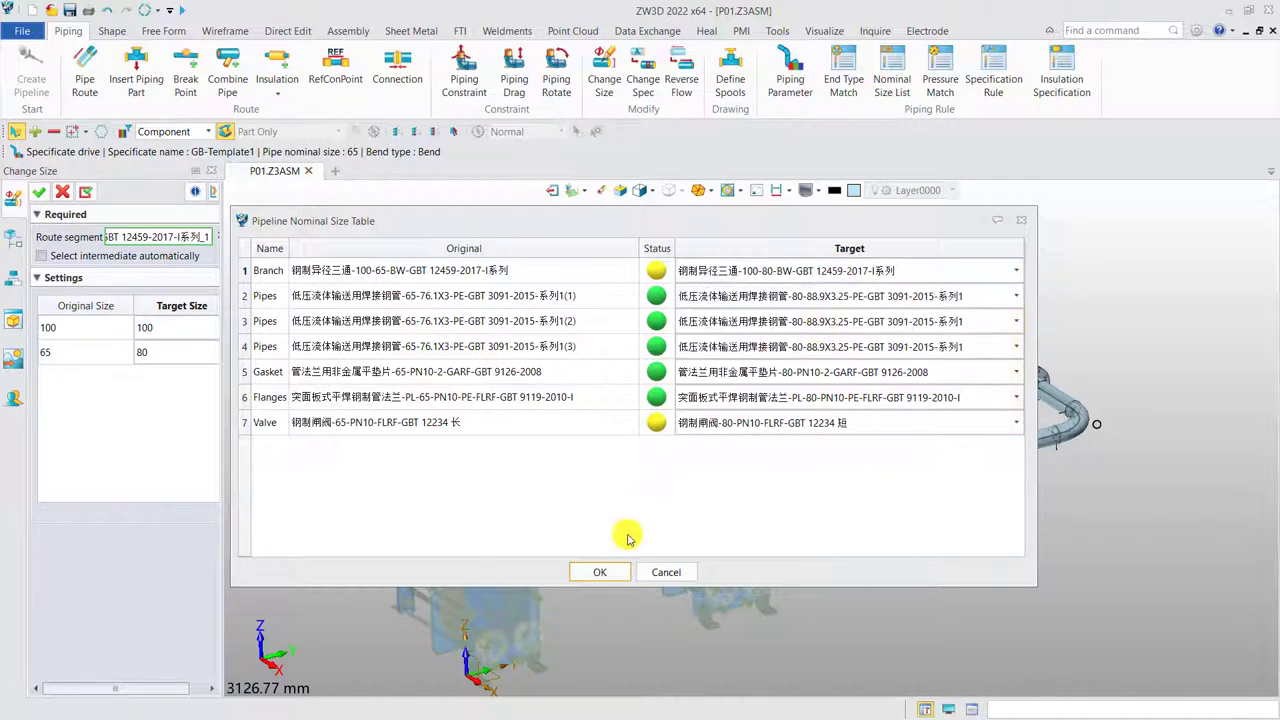
click(608, 574)
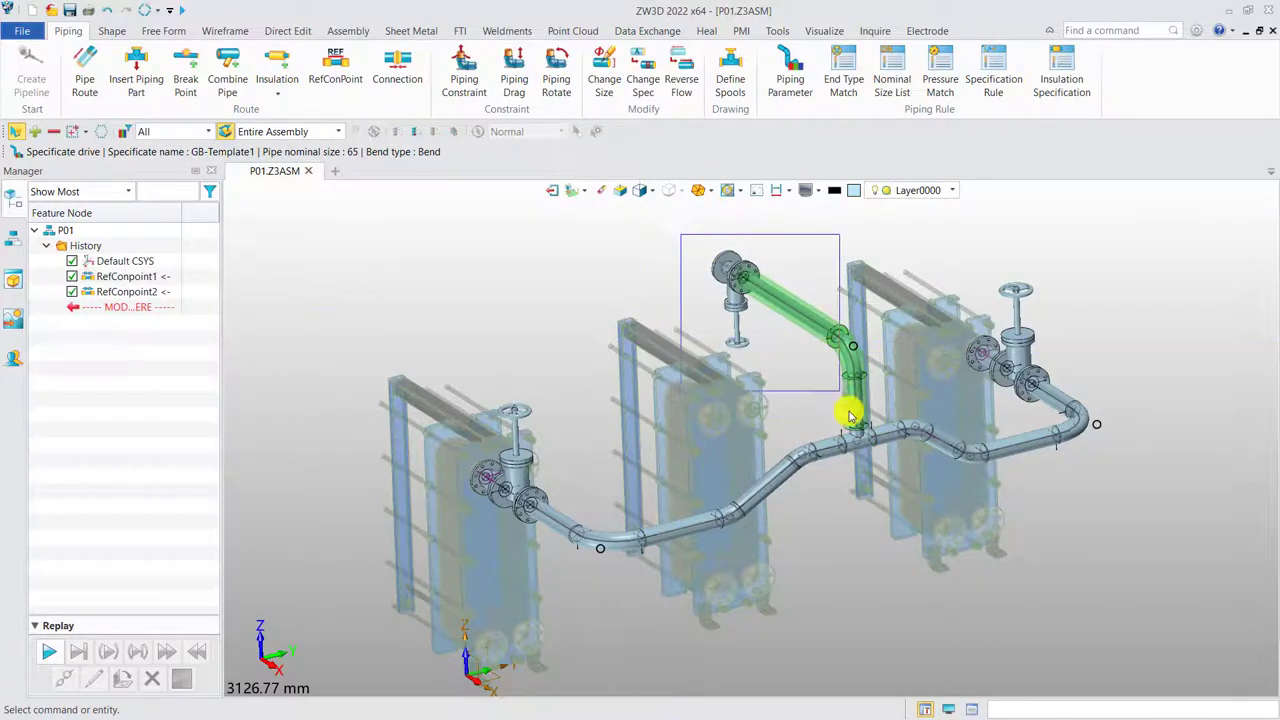
Step: Return to Cooling System.Z3ASM and begin a new pipeline
scroll(913, 491, up, 3)
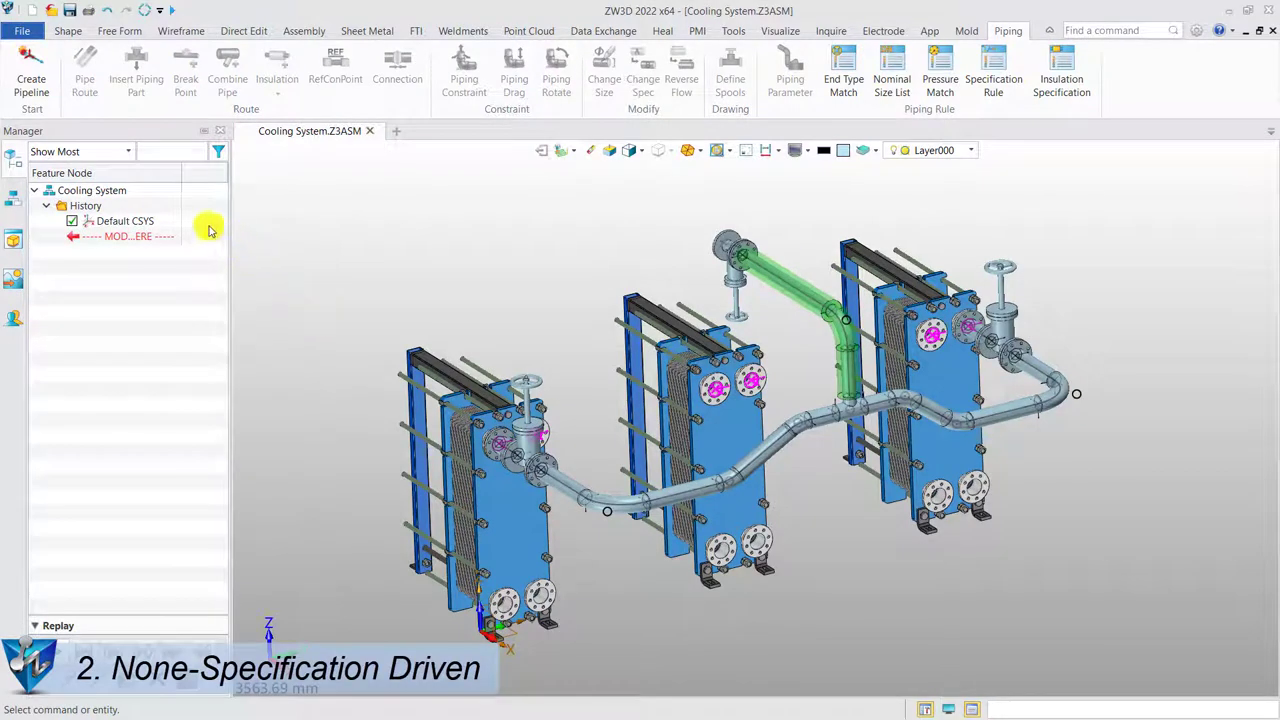
click(33, 85)
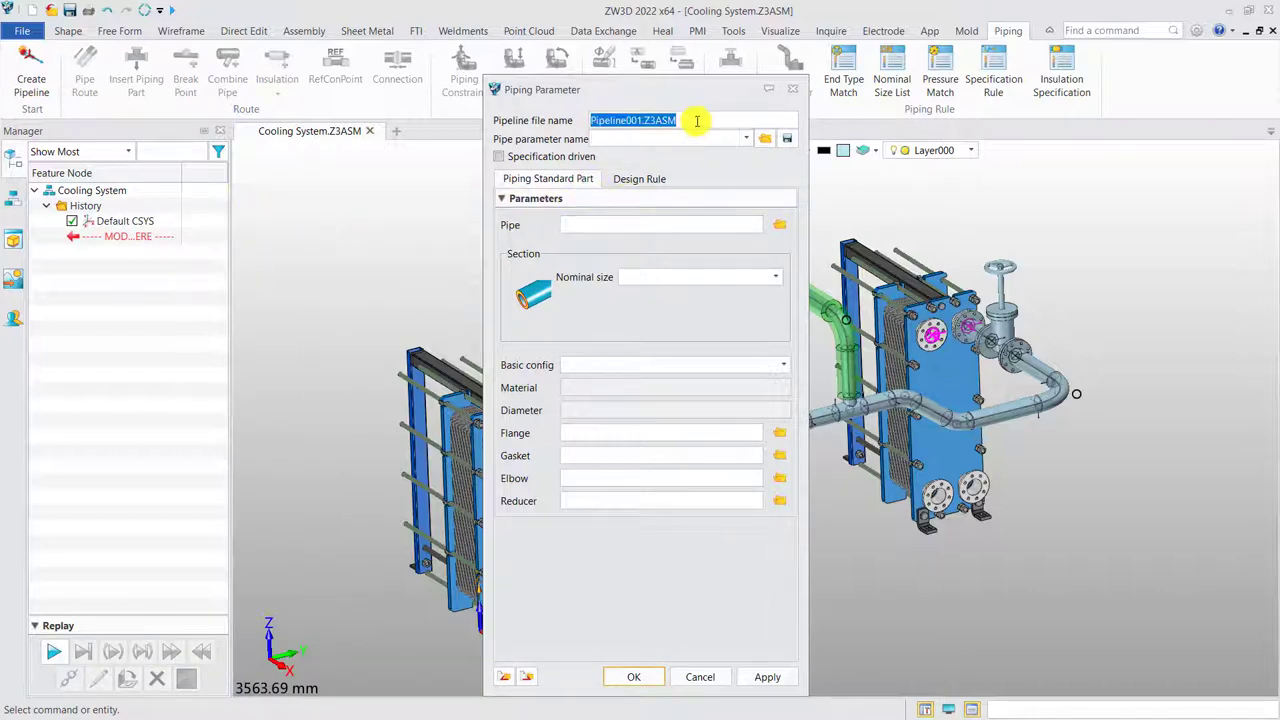
Step: Name the pipeline P02 and use pipe file 无缝钛管-PIPE-GBT 27684-2011.Z3PRT
text(P02)
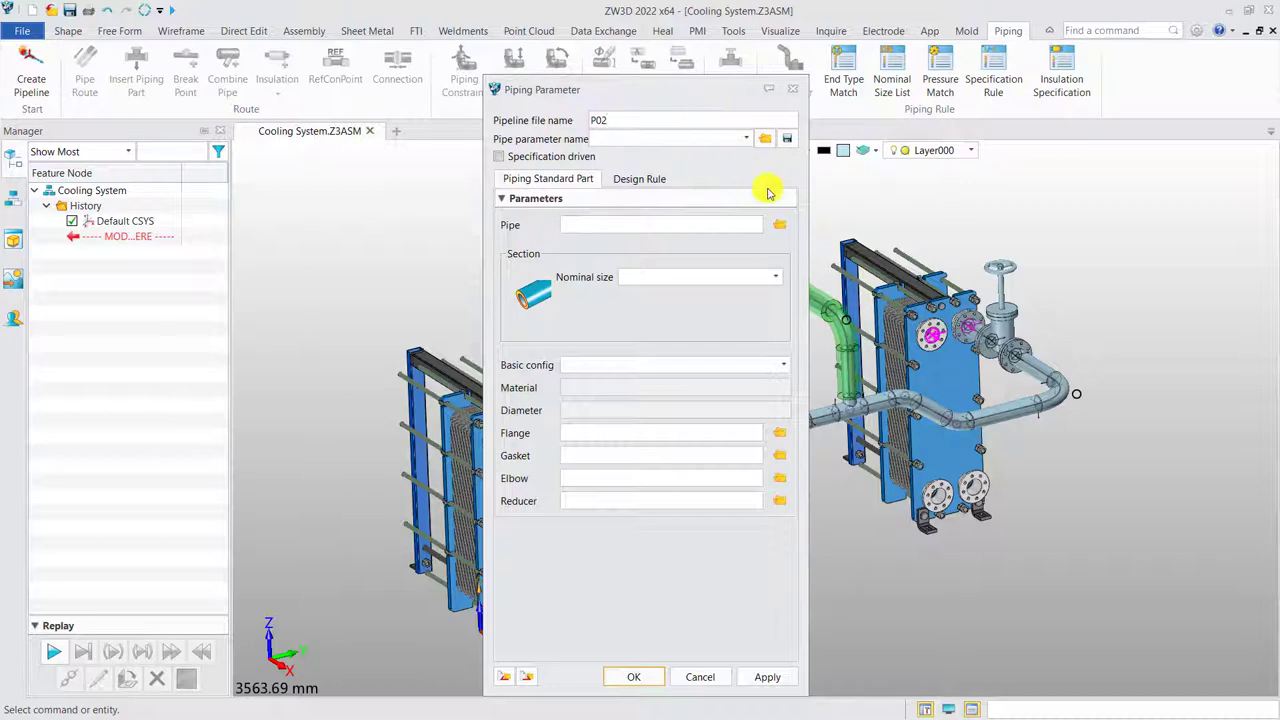
click(780, 225)
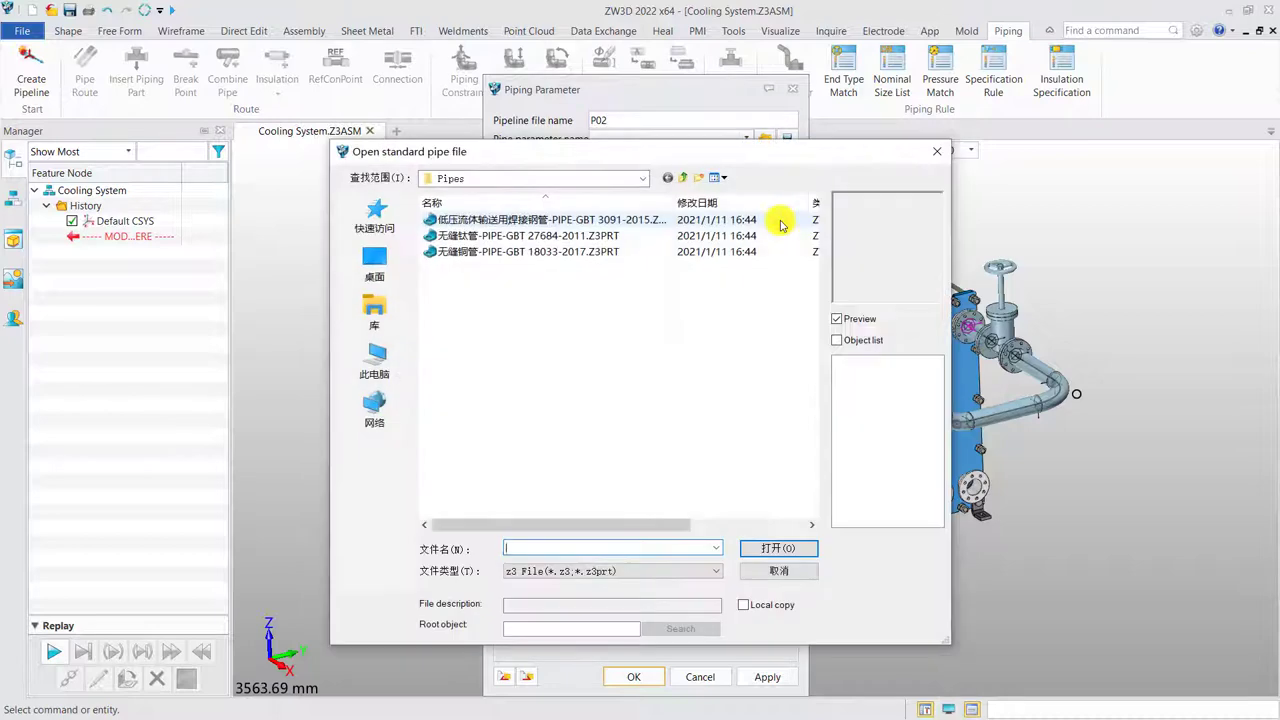
double_click(686, 236)
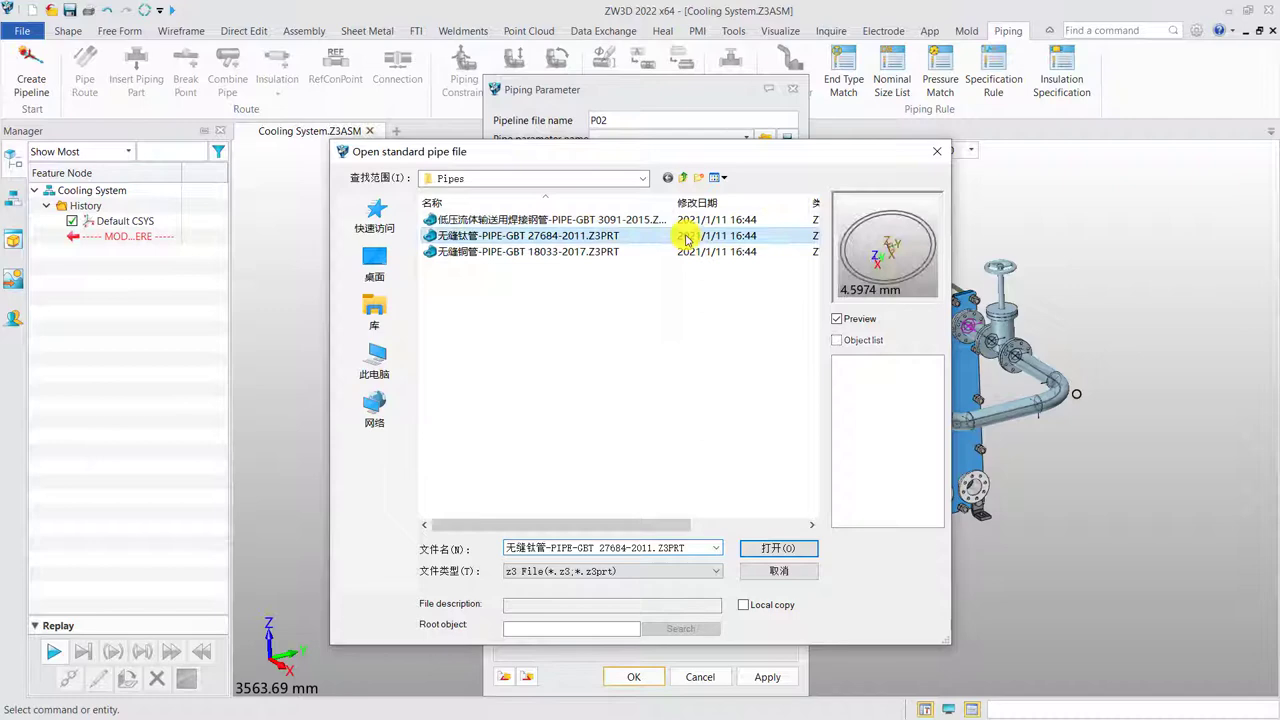